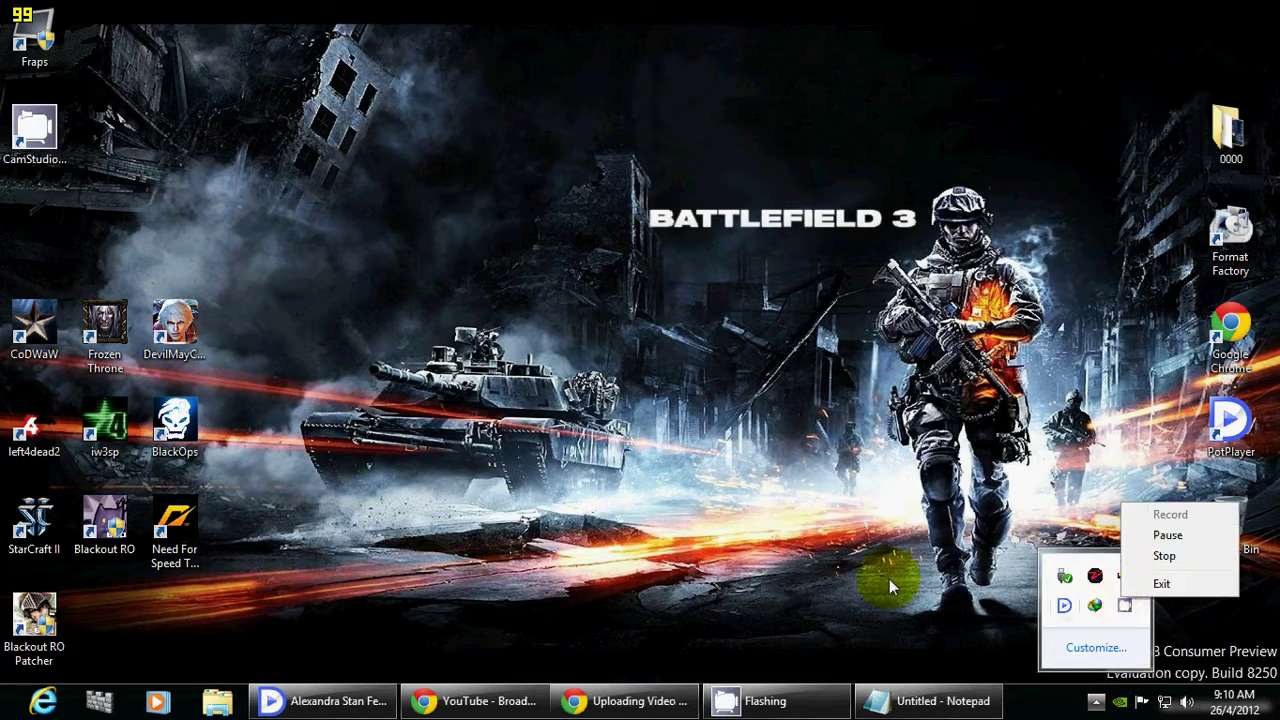
Open the Start screen, look through its app tiles and launch the Store app
{"action": "left_click", "coordinate": [8, 712]}
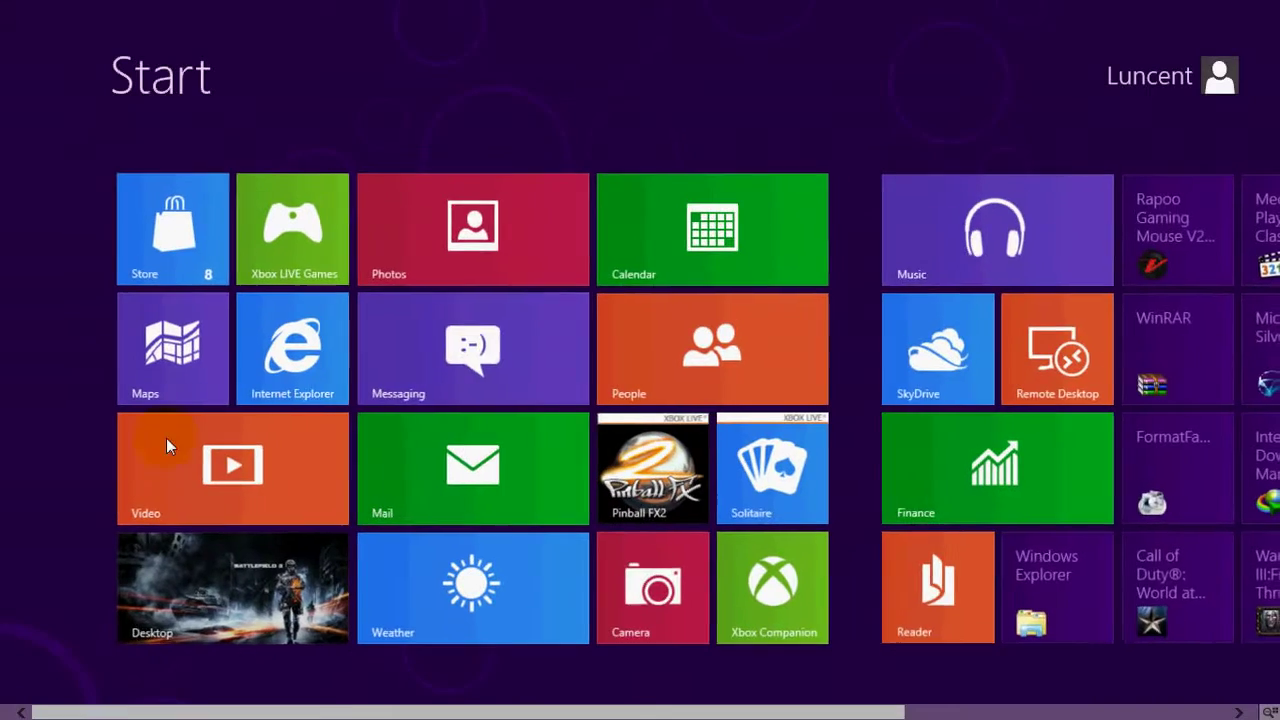
{"action": "scroll", "coordinate": [846, 604], "scroll_direction": "down", "scroll_amount": 5}
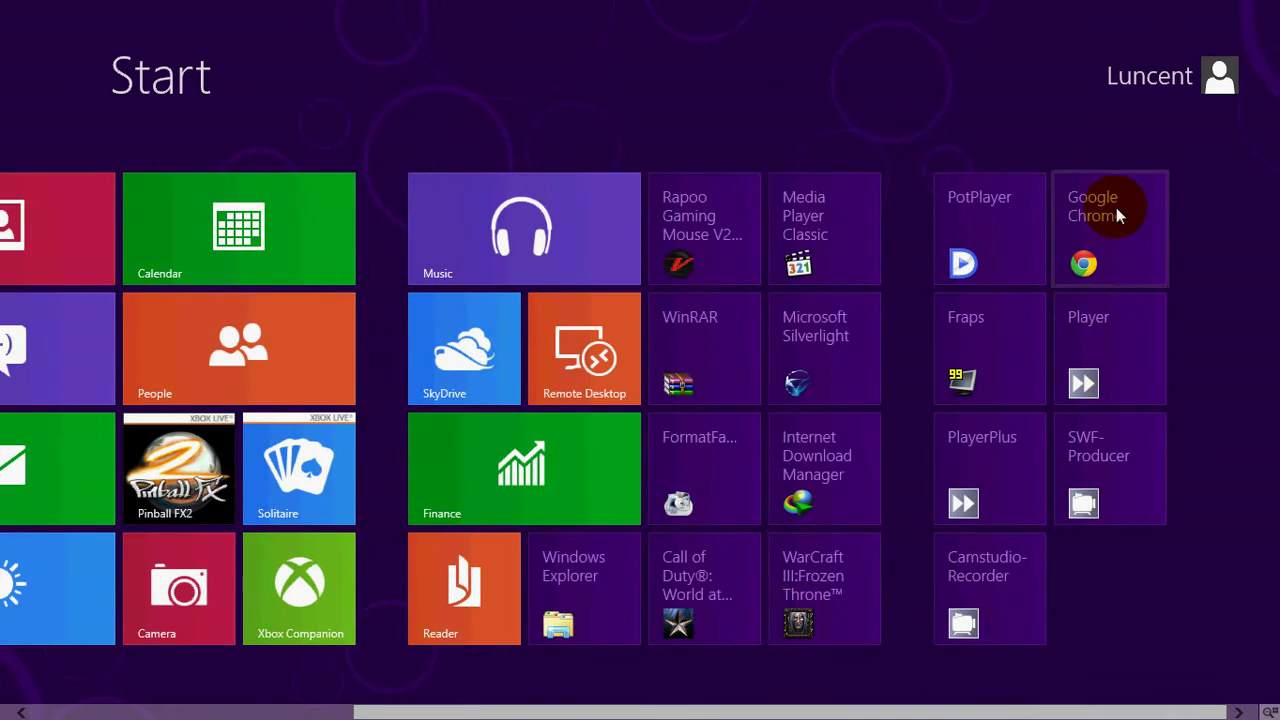
{"action": "scroll", "coordinate": [532, 376], "scroll_direction": "up", "scroll_amount": 2}
{"action": "scroll", "coordinate": [532, 376], "scroll_direction": "up", "scroll_amount": 3}
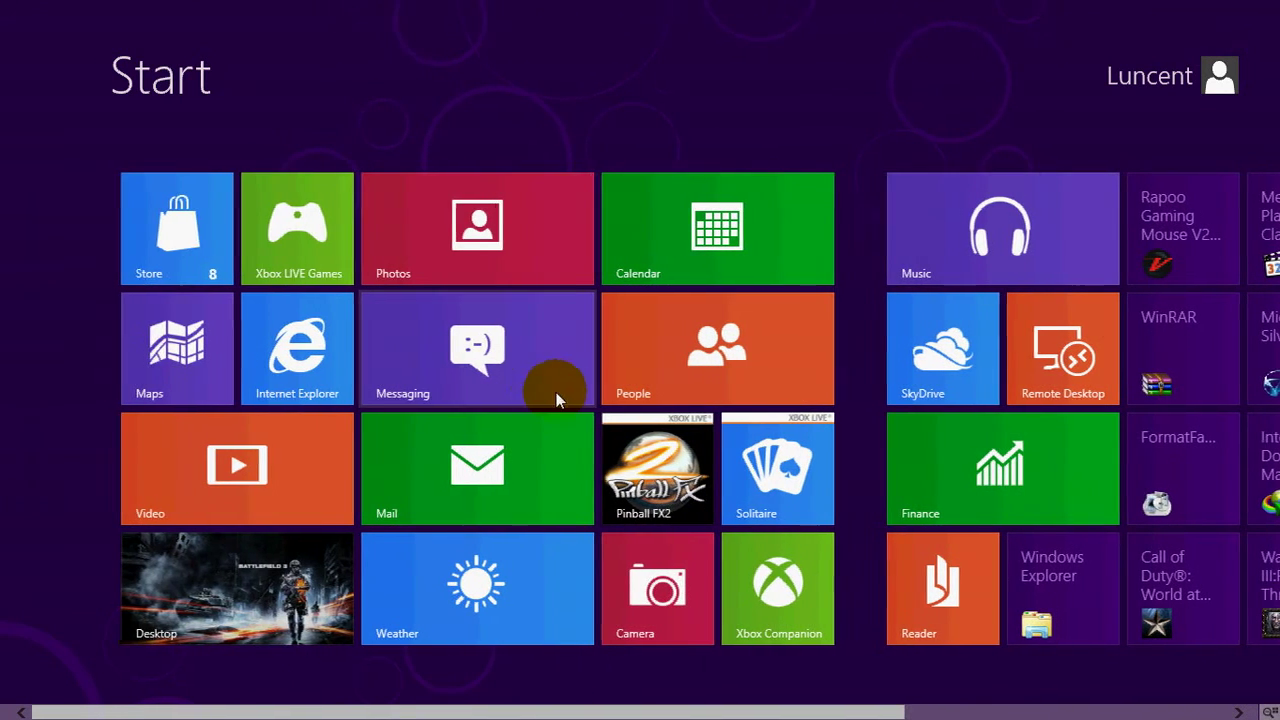
{"action": "left_click", "coordinate": [155, 242]}
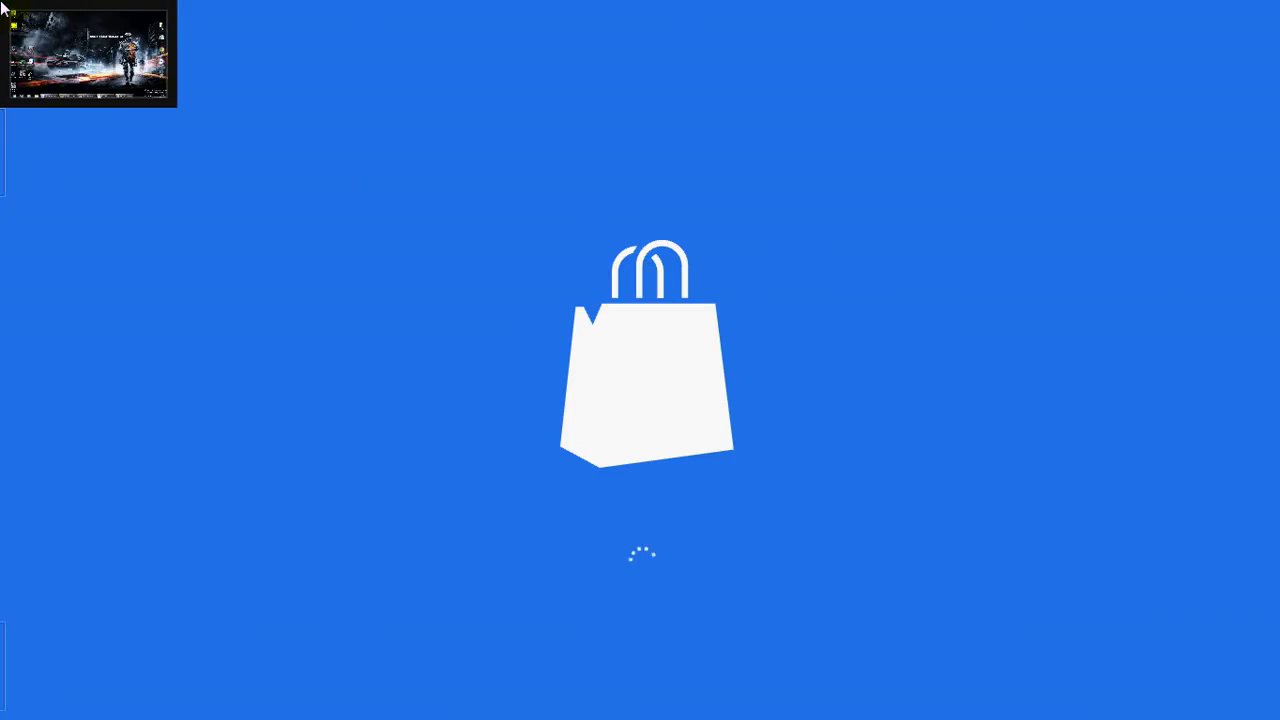
Switch from the Store to the desktop, and return to the Start screen to look through its tiles
{"action": "left_click", "coordinate": [20, 20]}
{"action": "mouse_move", "coordinate": [2, 192]}
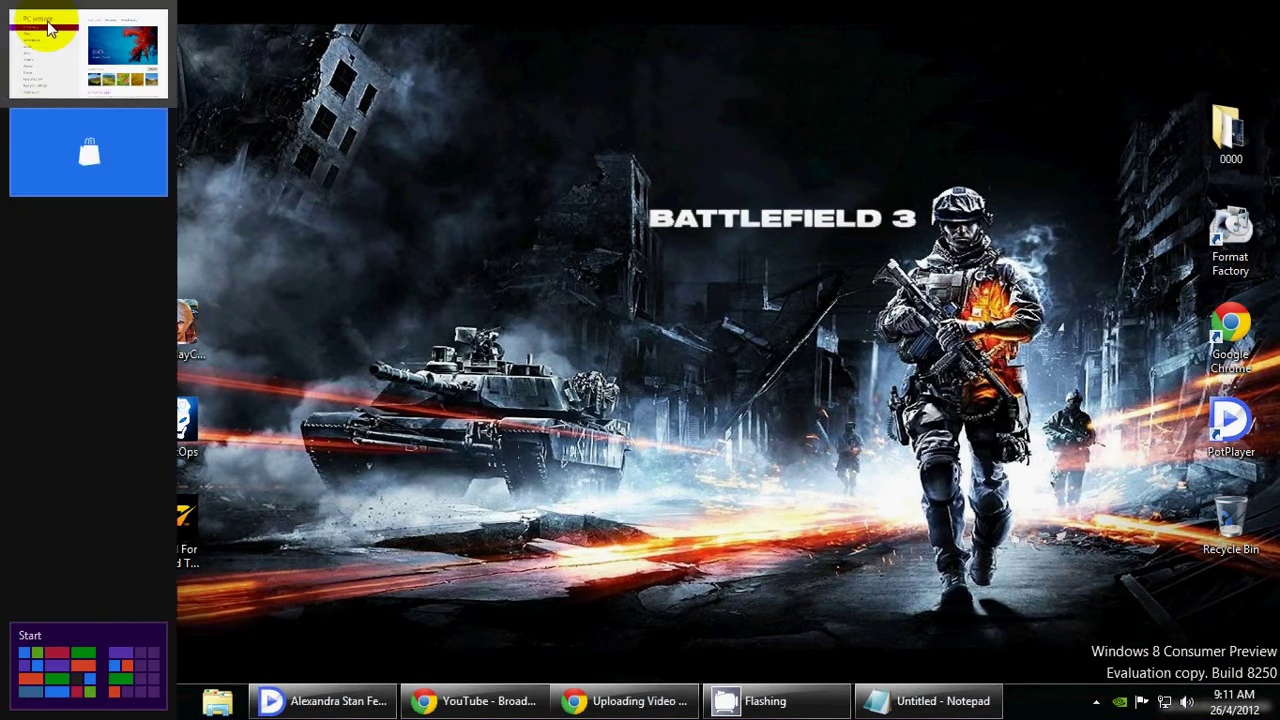
{"action": "left_click", "coordinate": [47, 628]}
{"action": "scroll", "coordinate": [690, 488], "scroll_direction": "down", "scroll_amount": 5}
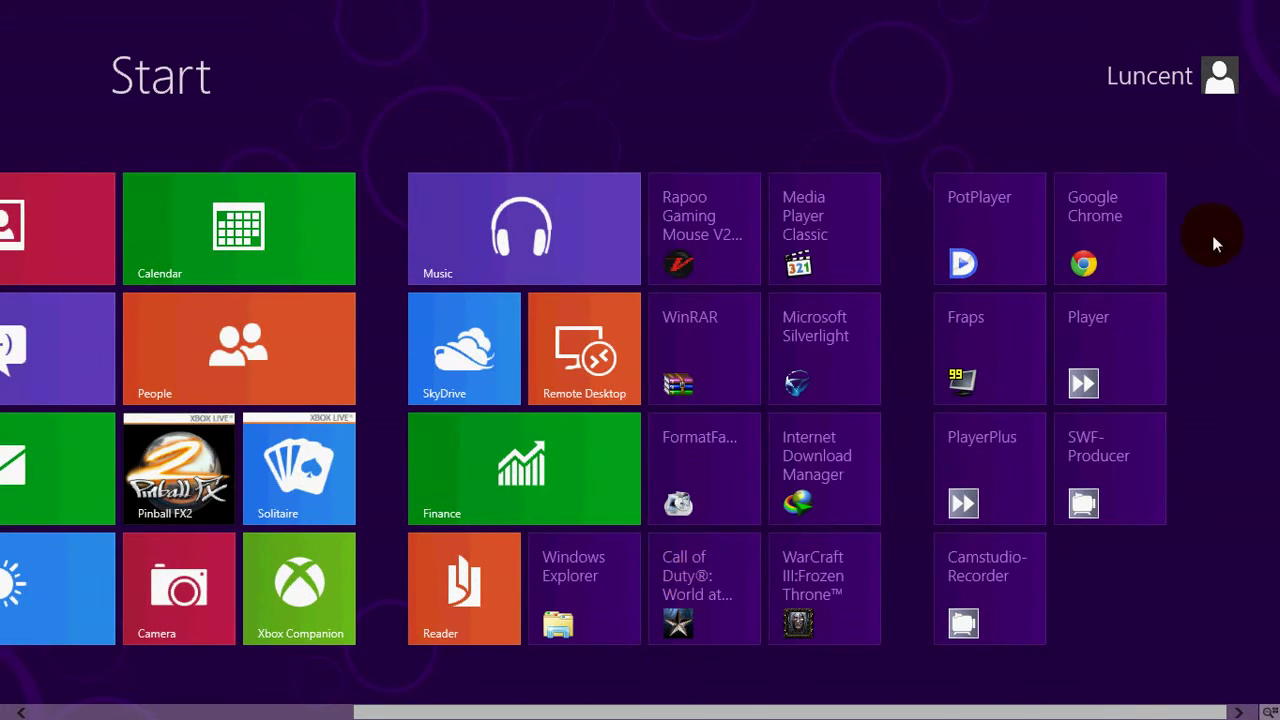
{"action": "scroll", "coordinate": [434, 523], "scroll_direction": "up", "scroll_amount": 4}
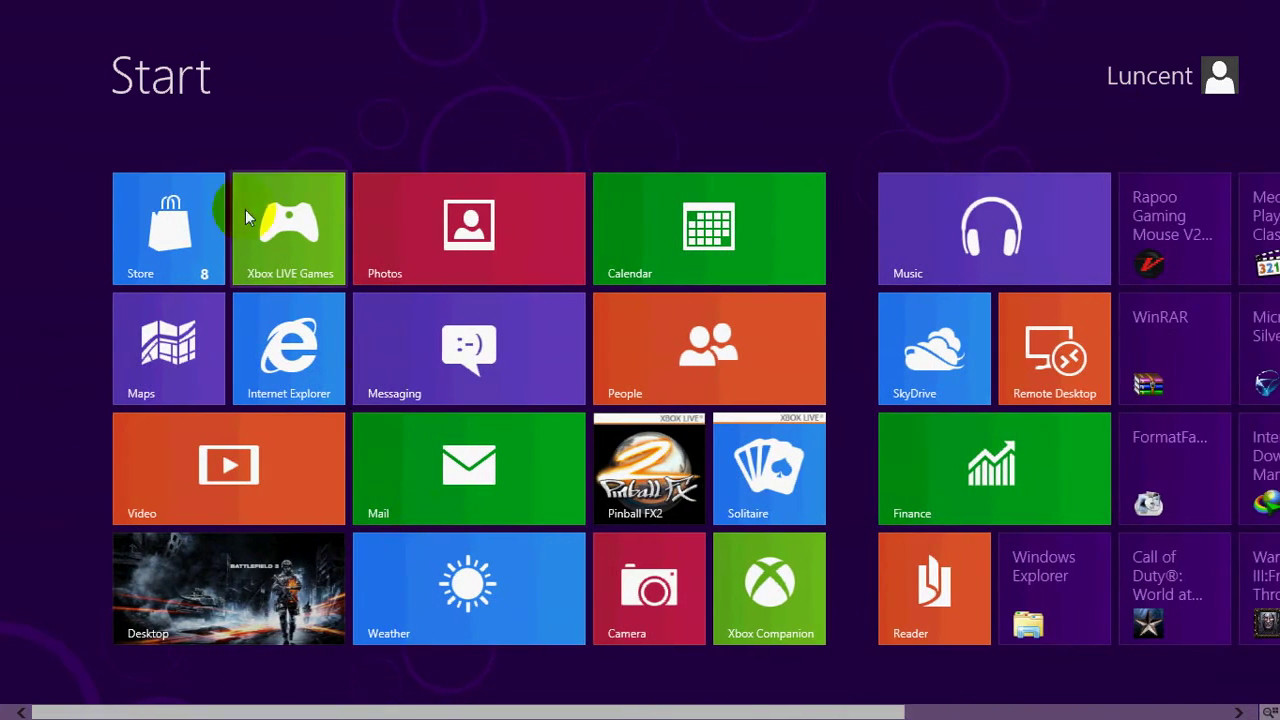
Open the Start screen personalization settings by way of the account picture option, and set the background color to magenta
{"action": "left_click", "coordinate": [1137, 85]}
{"action": "left_click", "coordinate": [1079, 130]}
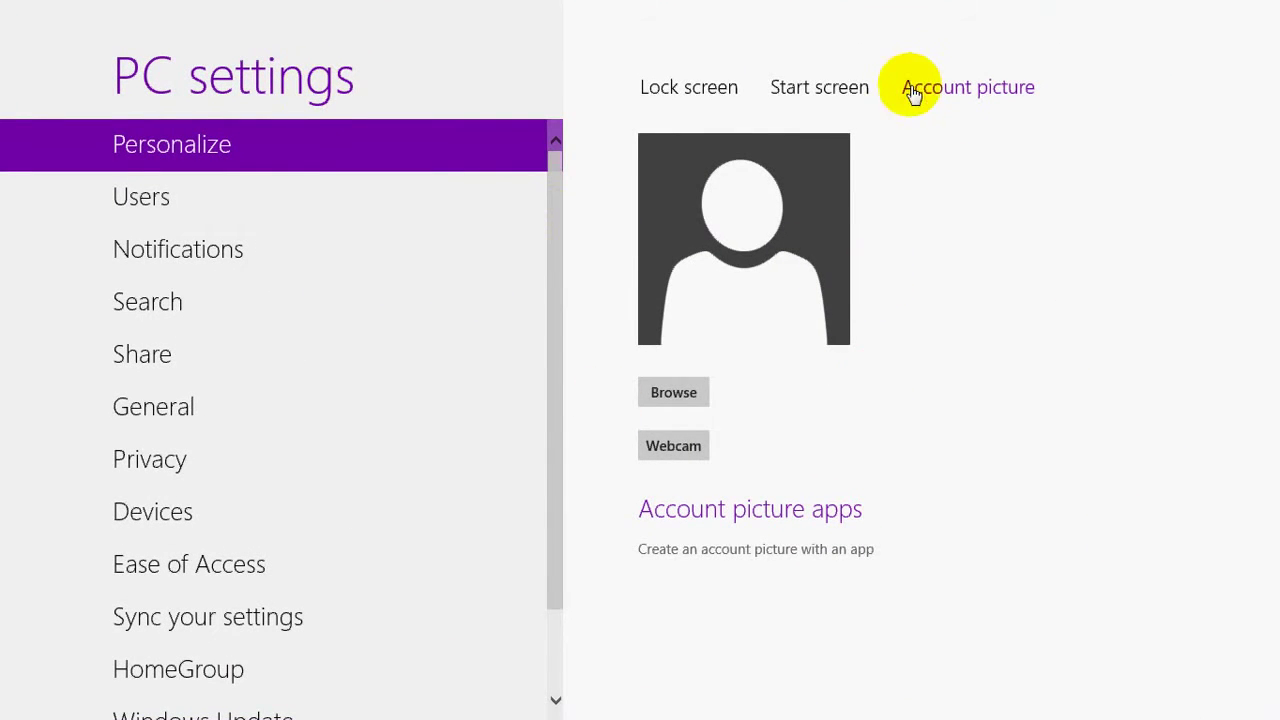
{"action": "left_click", "coordinate": [822, 88]}
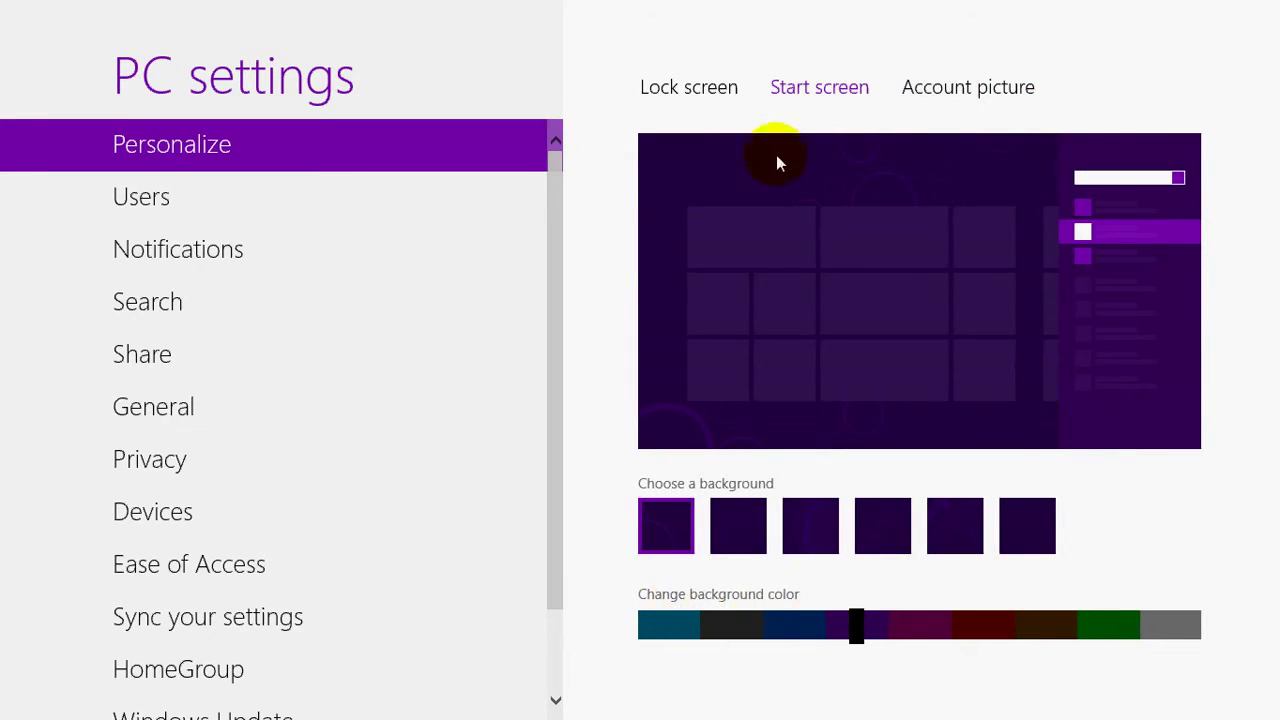
{"action": "left_click_drag", "start_coordinate": [845, 643], "coordinate": [917, 646]}
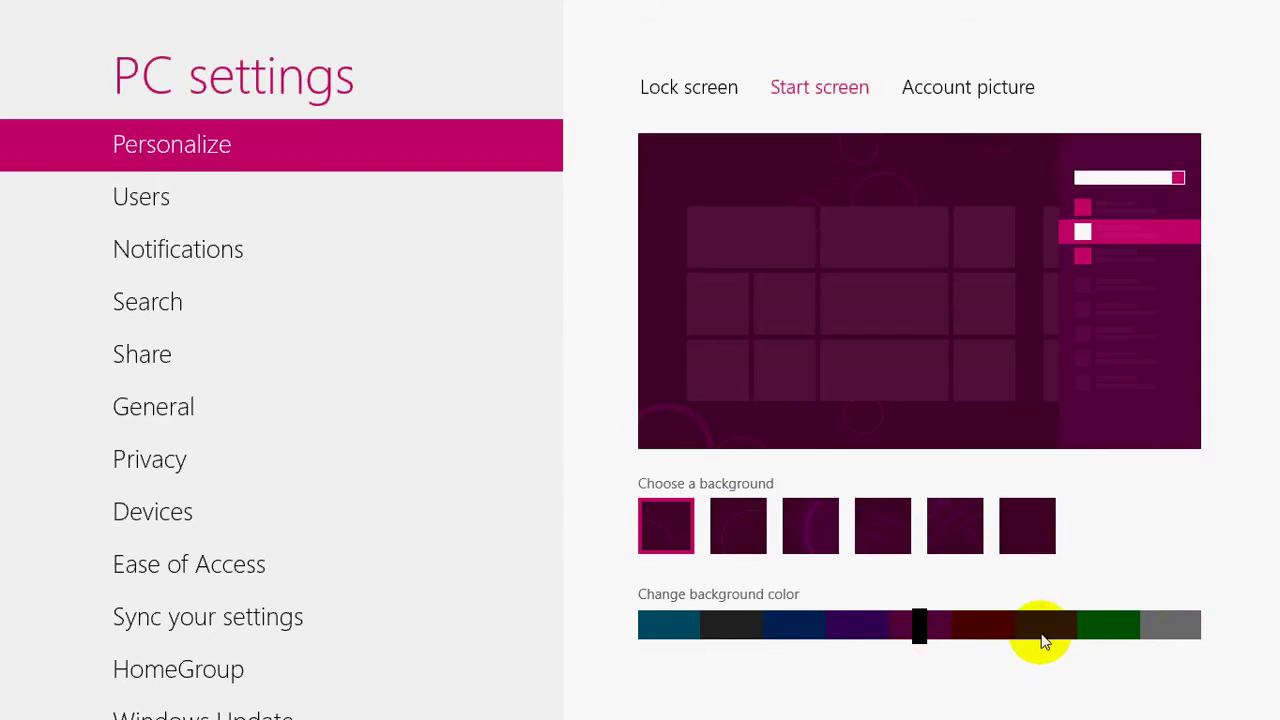
Try the other Start screen background patterns and choose the fourth one
{"action": "left_click", "coordinate": [725, 525]}
{"action": "left_click", "coordinate": [811, 530]}
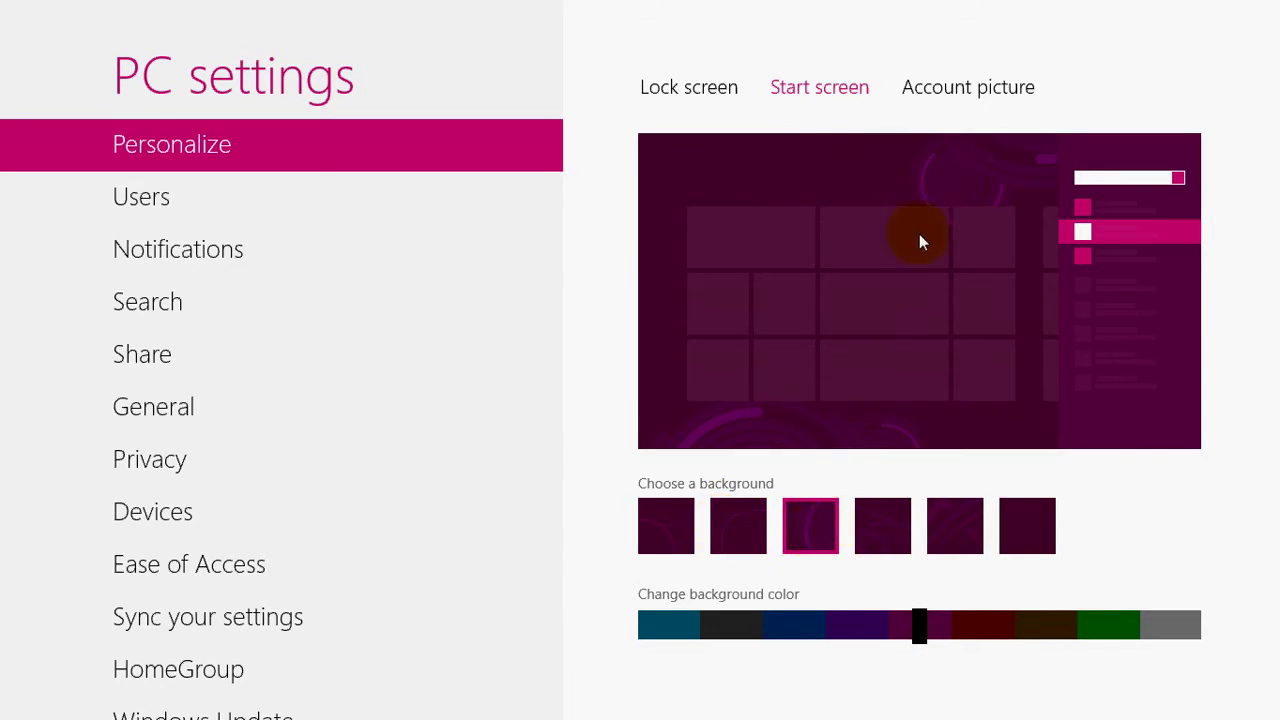
{"action": "left_click", "coordinate": [907, 540]}
{"action": "left_click", "coordinate": [968, 540]}
{"action": "left_click", "coordinate": [1032, 531]}
{"action": "left_click", "coordinate": [862, 541]}
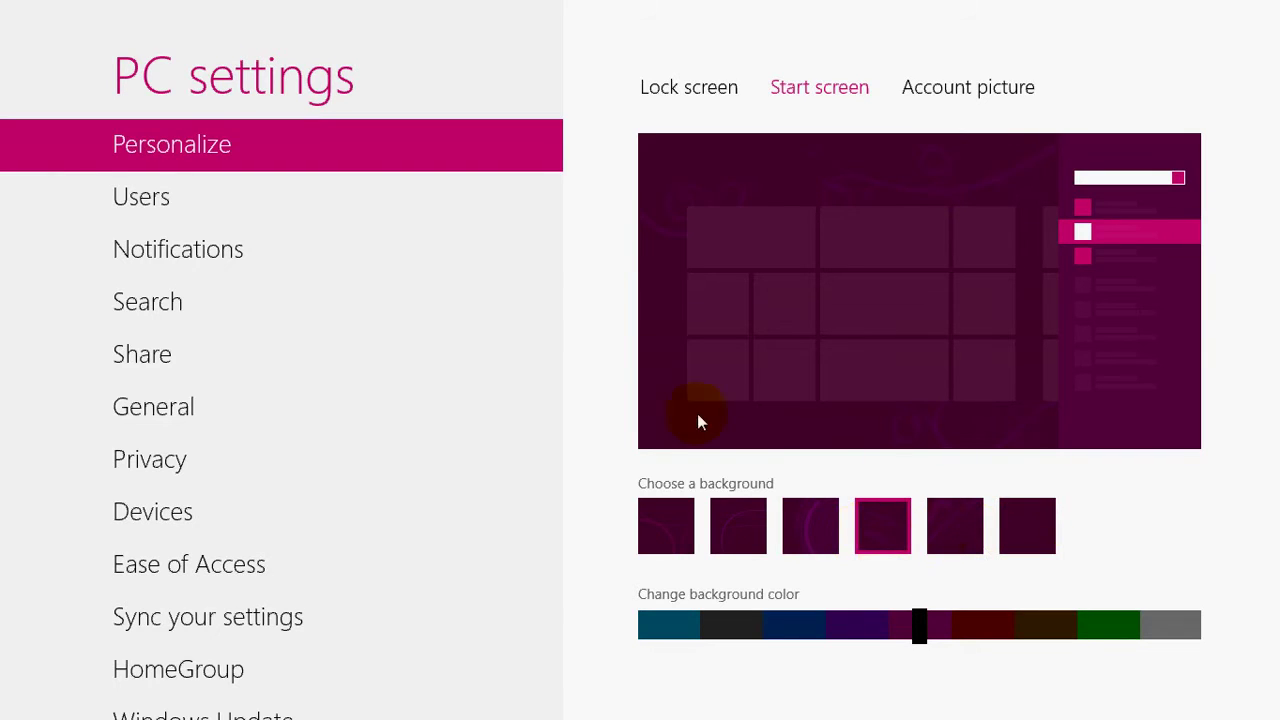
Review the Users and Notifications settings, including the list of apps that may show notifications
{"action": "left_click", "coordinate": [151, 195]}
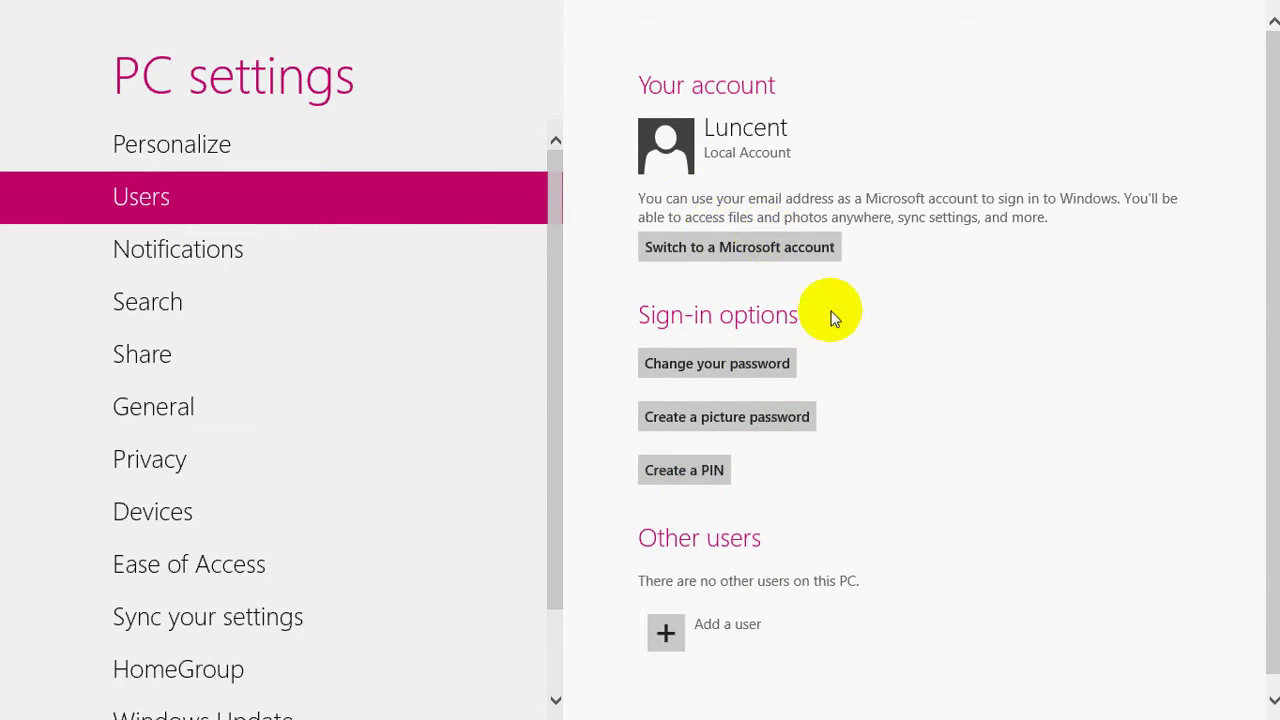
{"action": "left_click", "coordinate": [211, 262]}
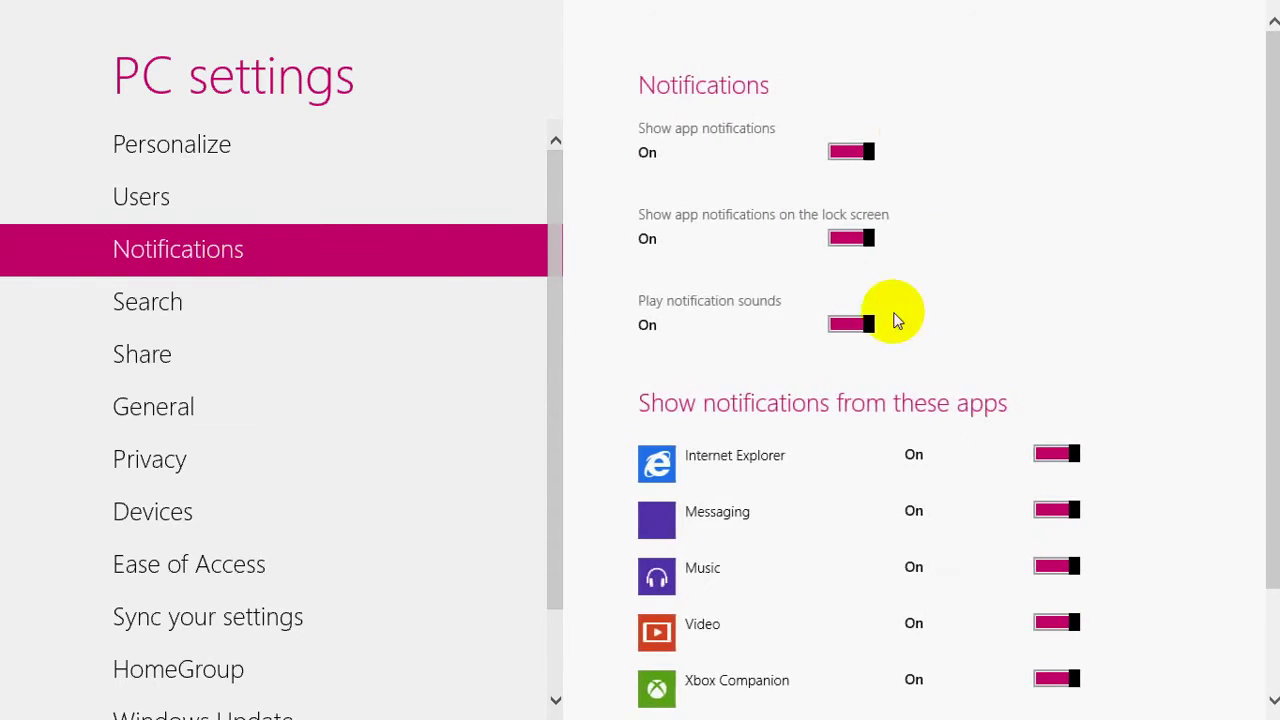
{"action": "scroll", "coordinate": [915, 310], "scroll_direction": "down", "scroll_amount": 2}
{"action": "scroll", "coordinate": [848, 566], "scroll_direction": "up", "scroll_amount": 2}
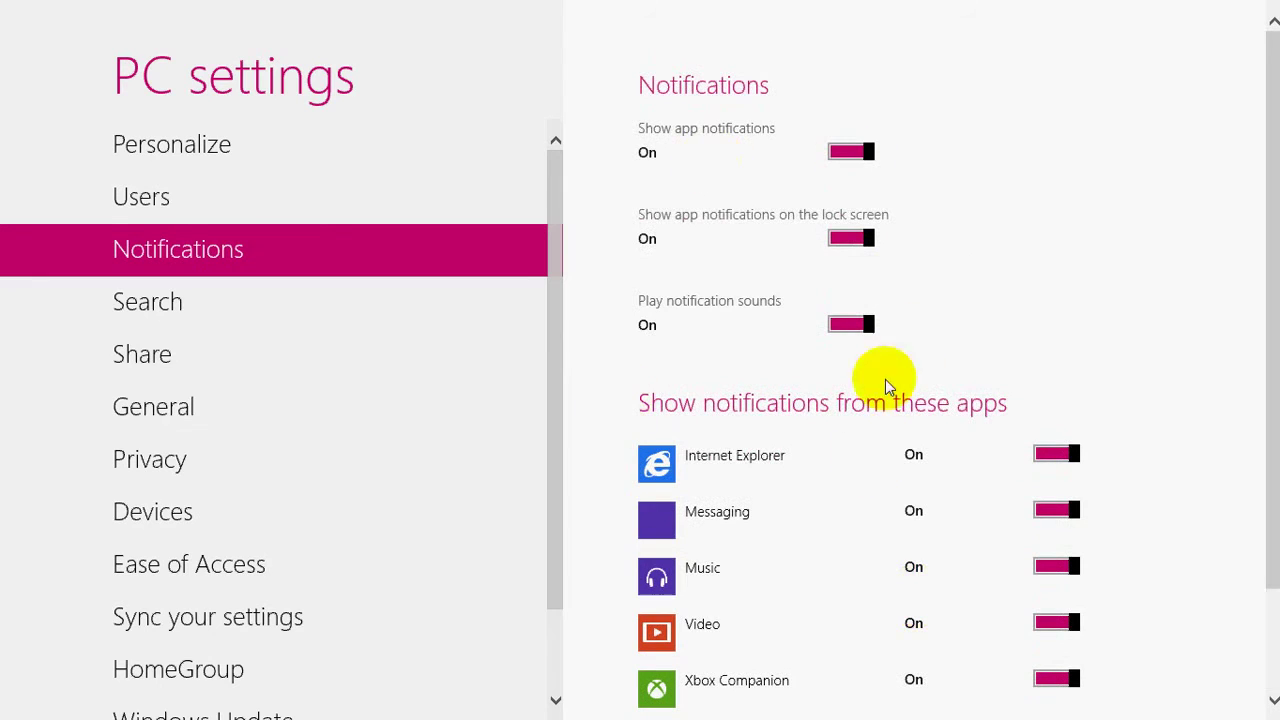
Review the Search settings with their app list, and view the Share settings
{"action": "left_click", "coordinate": [152, 303]}
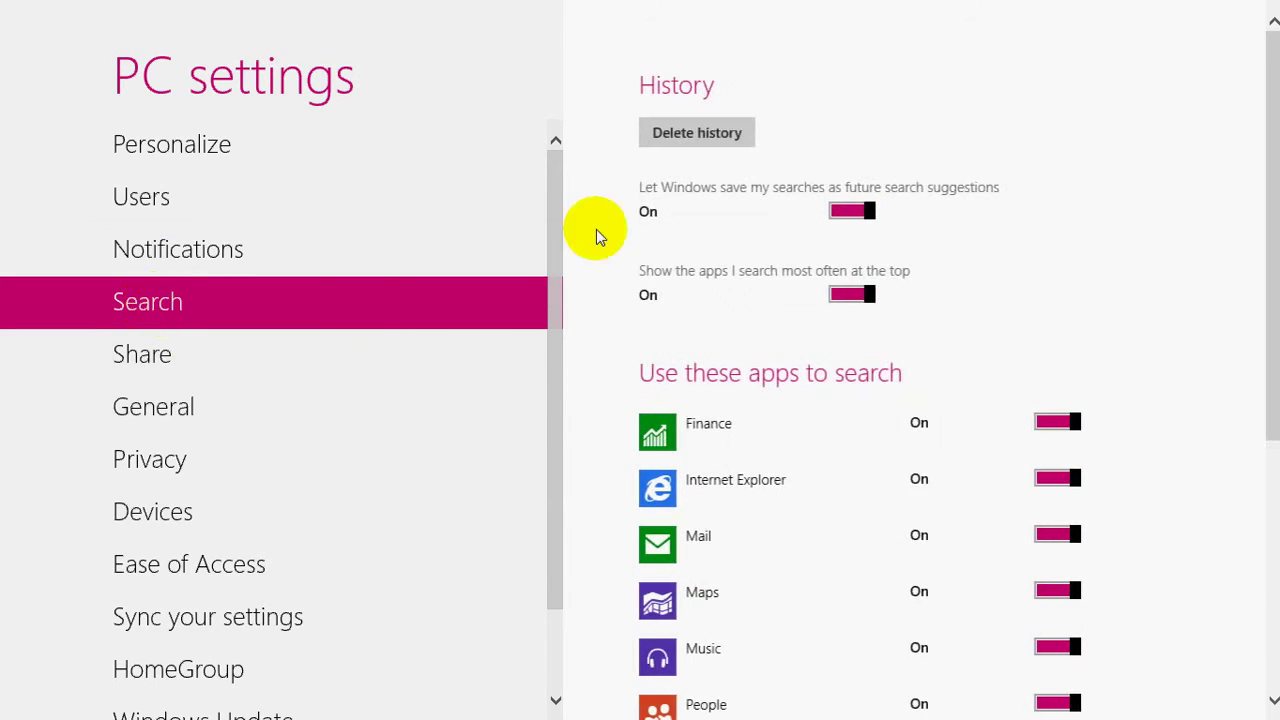
{"action": "scroll", "coordinate": [840, 294], "scroll_direction": "down", "scroll_amount": 2}
{"action": "scroll", "coordinate": [889, 686], "scroll_direction": "down", "scroll_amount": 5}
{"action": "scroll", "coordinate": [880, 634], "scroll_direction": "up", "scroll_amount": 2}
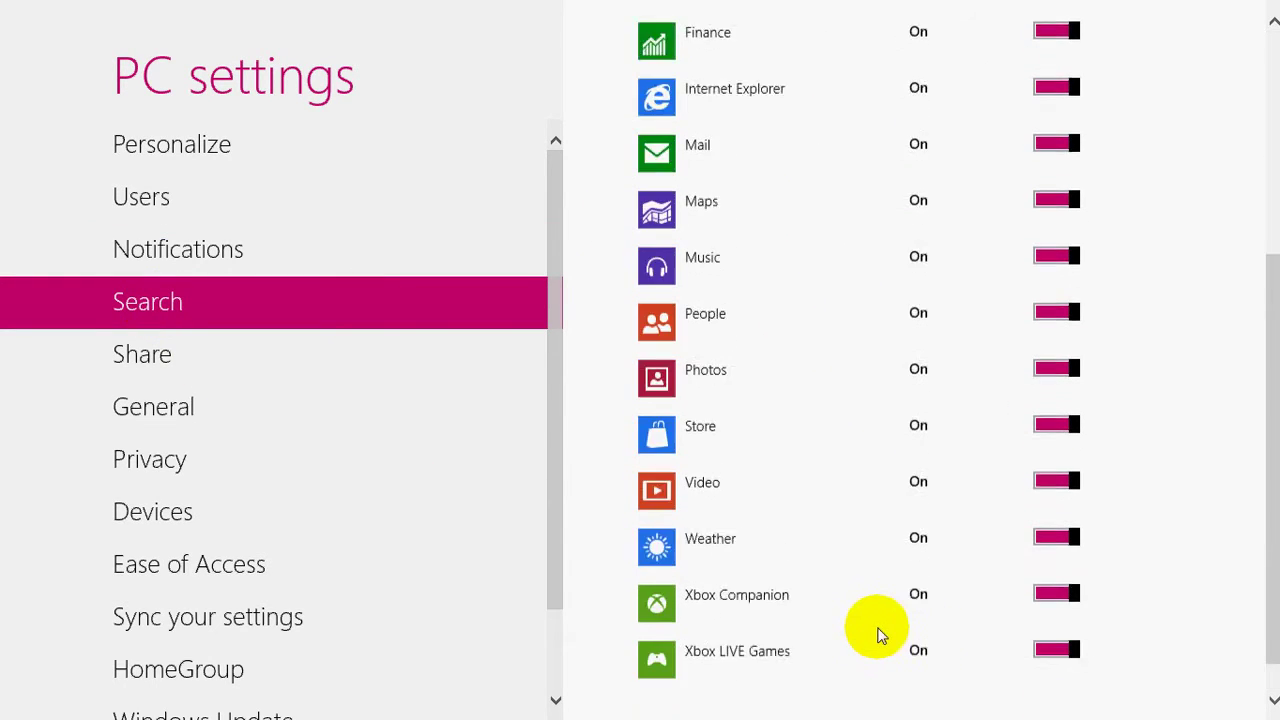
{"action": "left_click", "coordinate": [186, 357]}
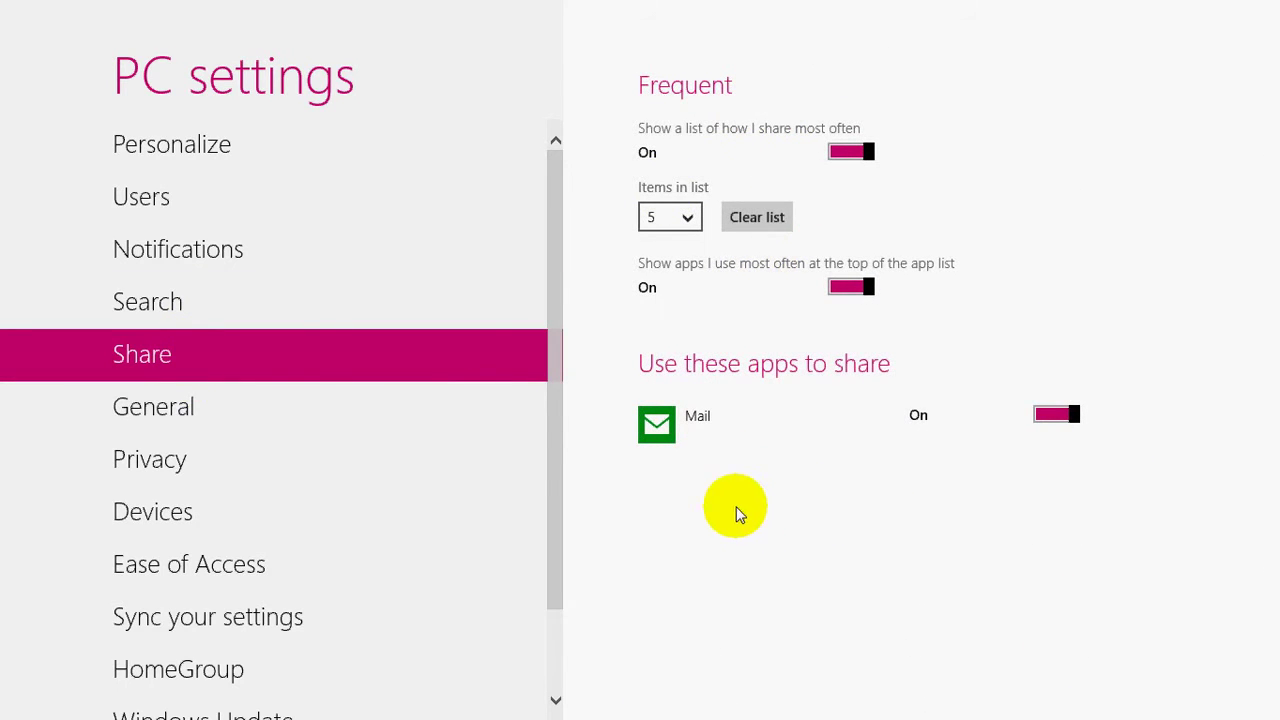
Review the General settings from time and app switching down to the refresh, reset and advanced startup options
{"action": "left_click", "coordinate": [185, 422]}
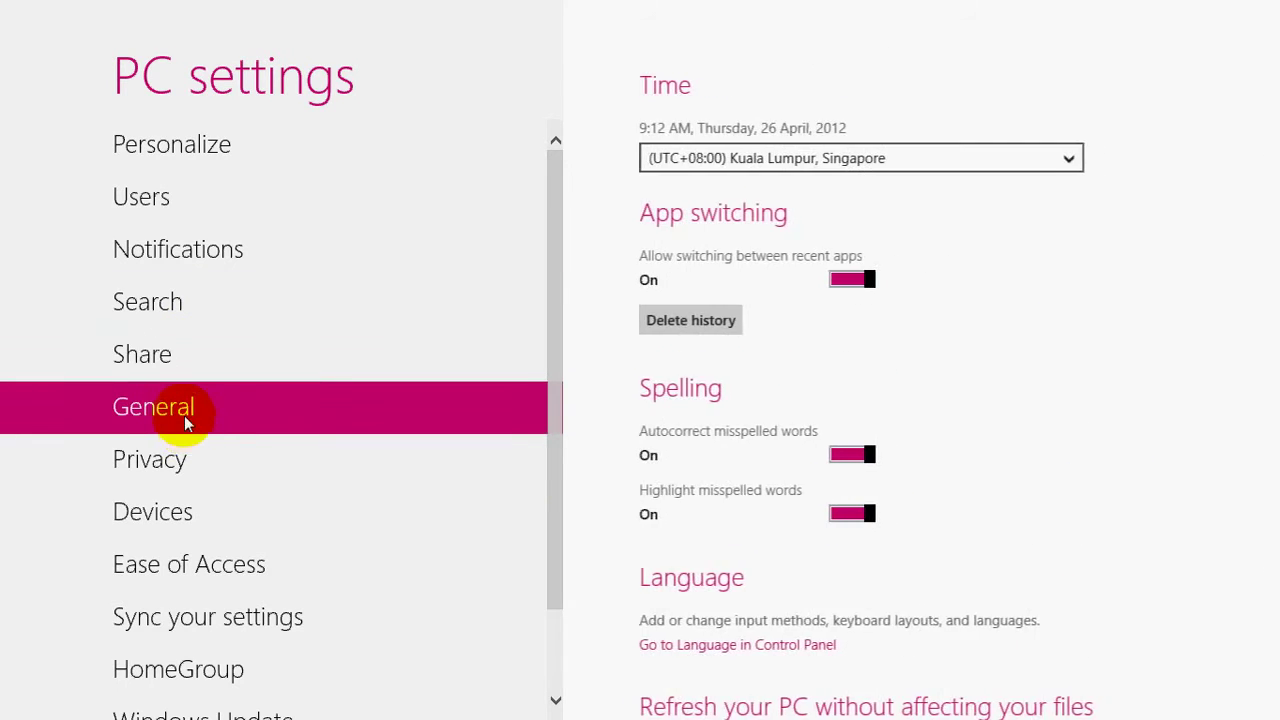
{"action": "scroll", "coordinate": [866, 358], "scroll_direction": "down", "scroll_amount": 2}
{"action": "scroll", "coordinate": [866, 358], "scroll_direction": "down", "scroll_amount": 1}
{"action": "scroll", "coordinate": [866, 358], "scroll_direction": "up", "scroll_amount": 1}
{"action": "scroll", "coordinate": [920, 651], "scroll_direction": "down", "scroll_amount": 3}
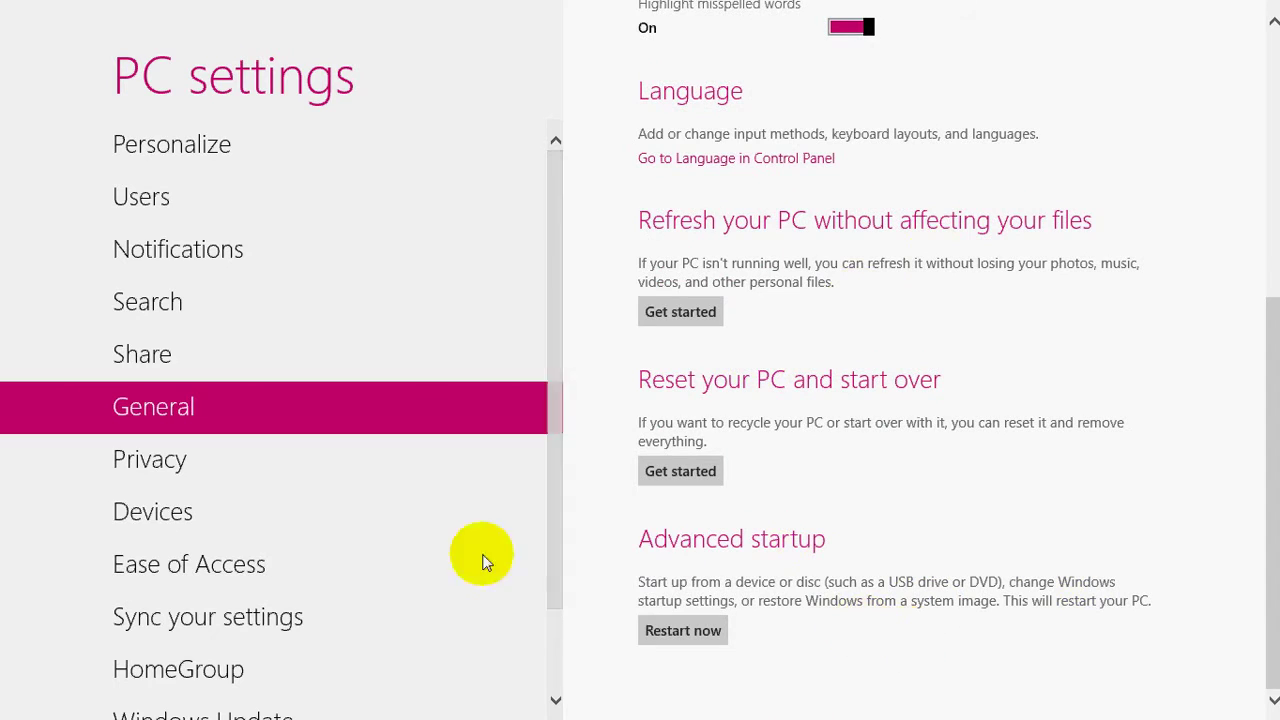
View the Privacy settings, and examine the Devices list down to the metered connection option
{"action": "left_click", "coordinate": [170, 466]}
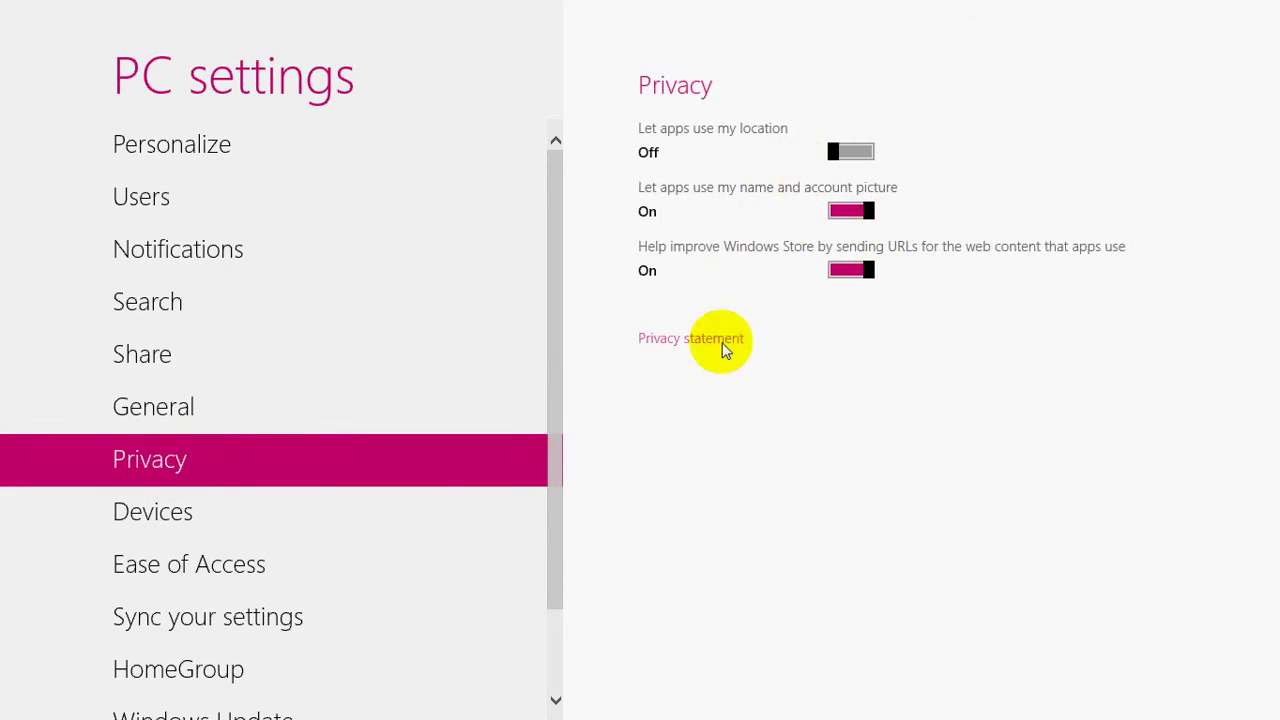
{"action": "left_click", "coordinate": [209, 534]}
{"action": "scroll", "coordinate": [486, 486], "scroll_direction": "down", "scroll_amount": 1}
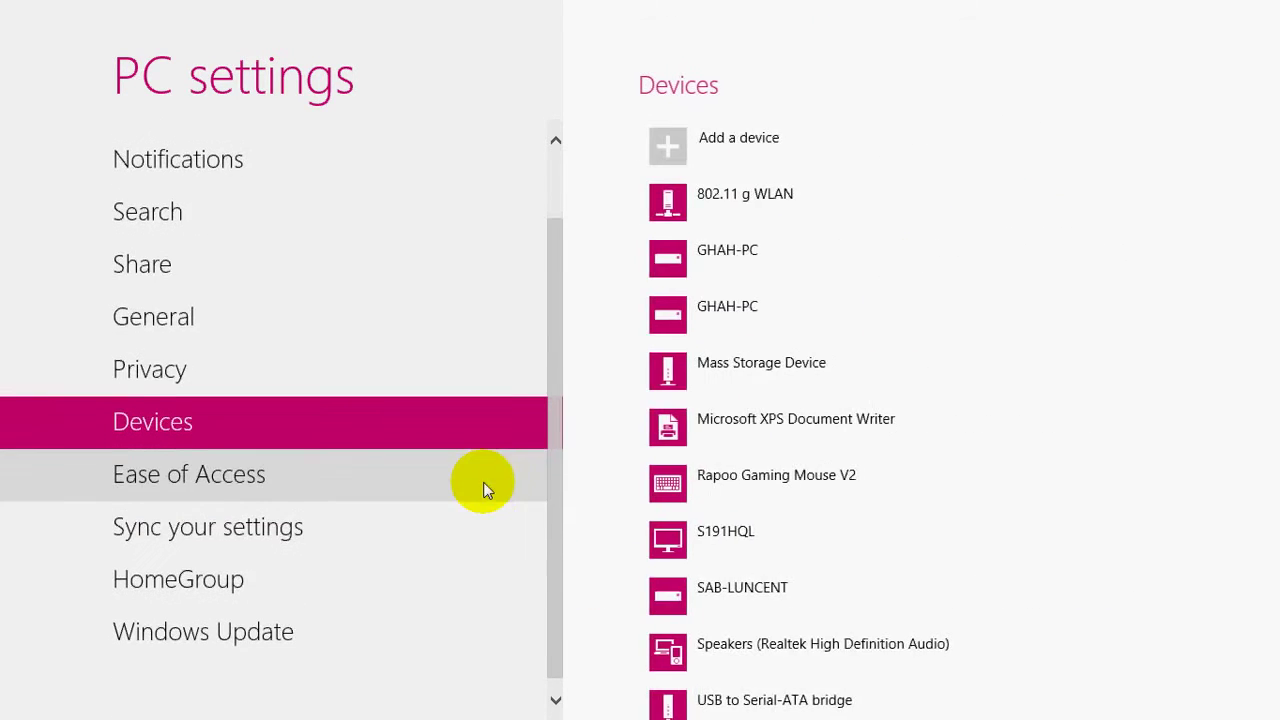
{"action": "scroll", "coordinate": [971, 337], "scroll_direction": "down", "scroll_amount": 3}
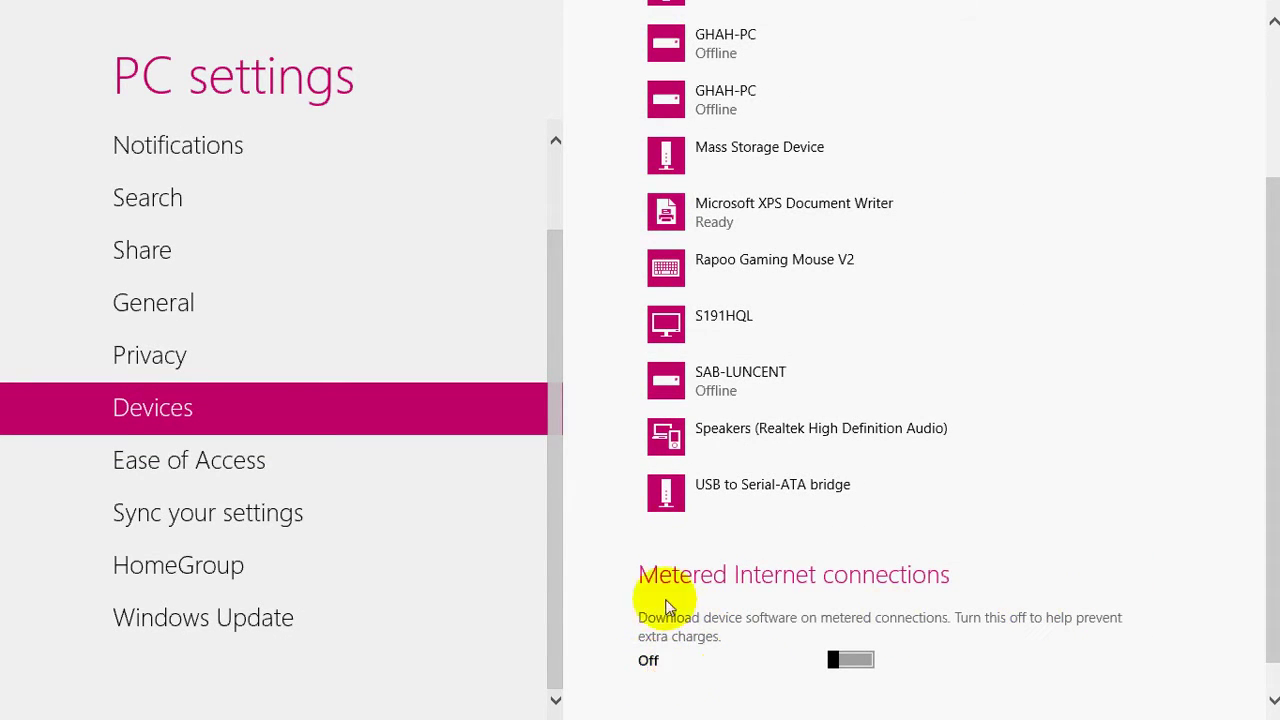
View the Ease of Access, Sync your settings, HomeGroup and Windows Update pages
{"action": "left_click", "coordinate": [261, 462]}
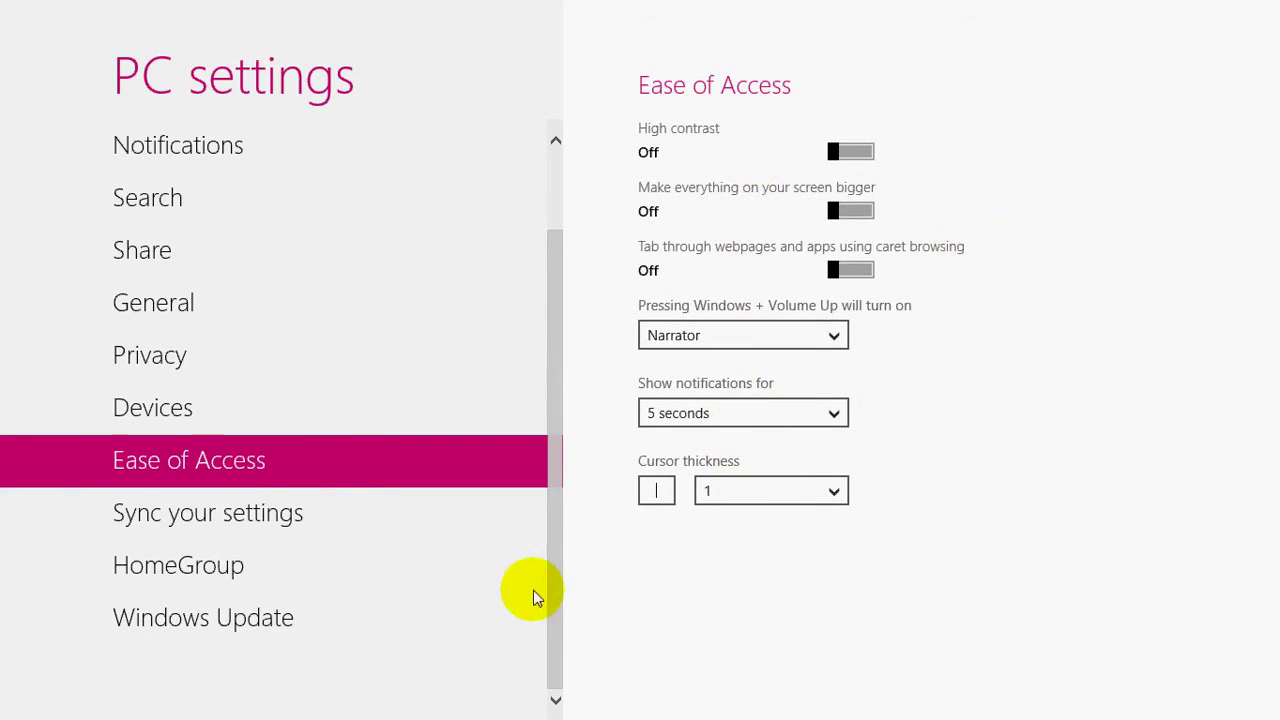
{"action": "left_click", "coordinate": [268, 514]}
{"action": "left_click", "coordinate": [240, 578]}
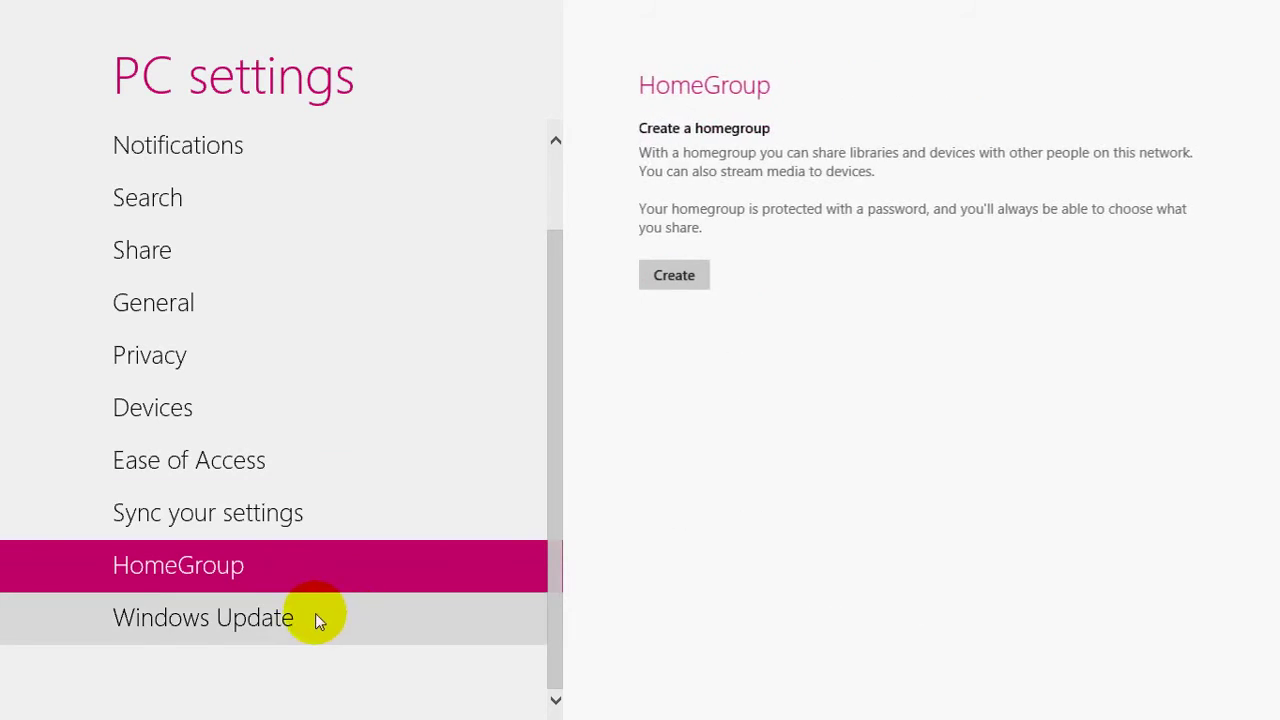
{"action": "left_click", "coordinate": [320, 618]}
{"action": "scroll", "coordinate": [505, 570], "scroll_direction": "up", "scroll_amount": 2}
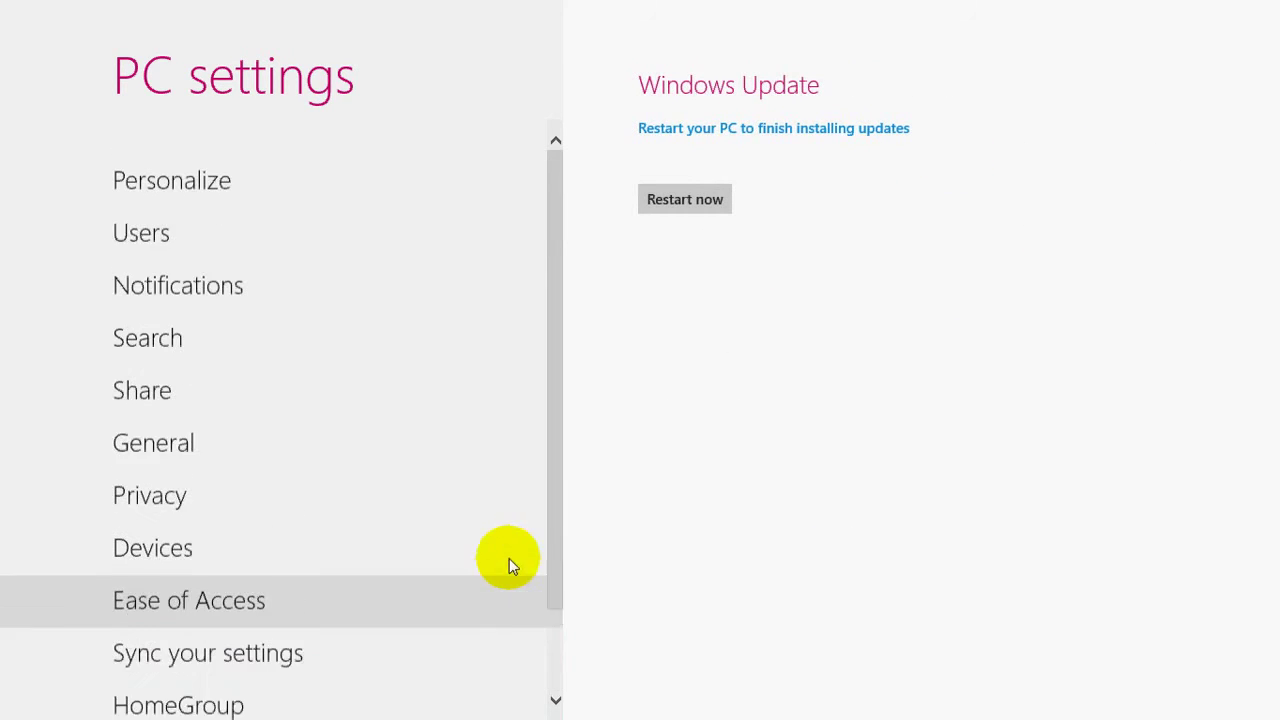
Switch from PC settings back to the running Store app and view the list of open apps
{"action": "mouse_move", "coordinate": [3, 8]}
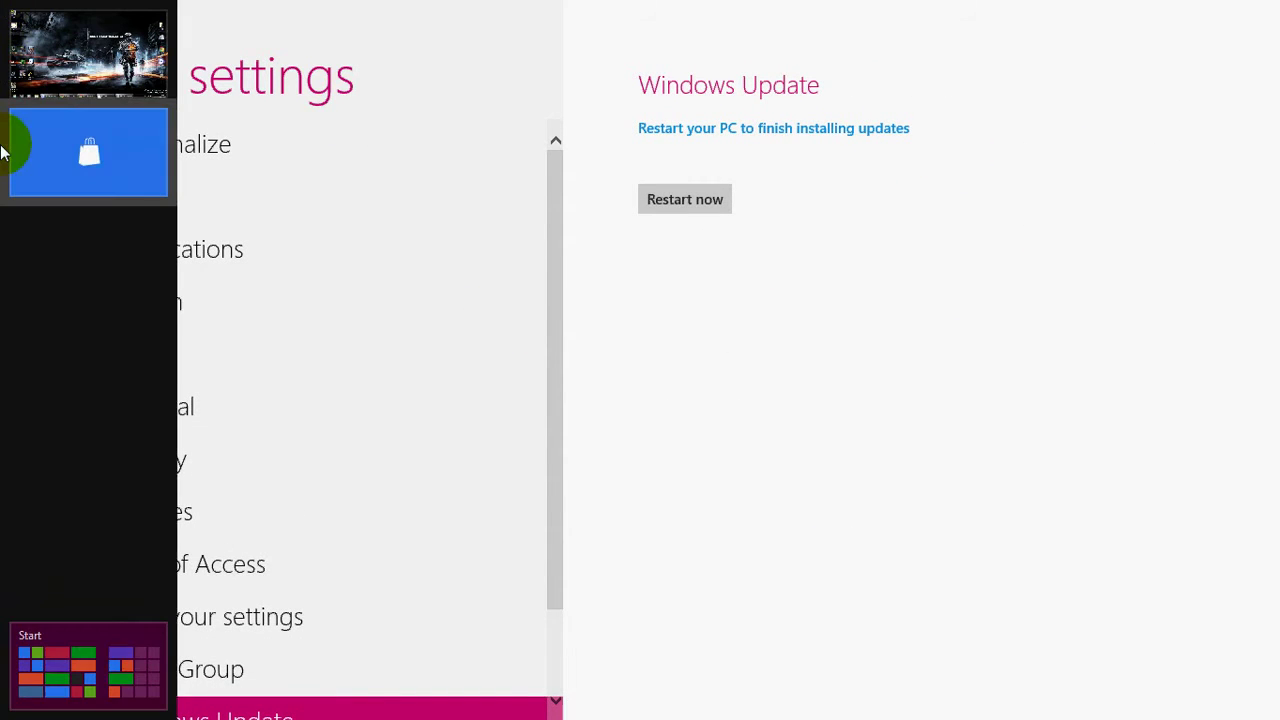
{"action": "left_click", "coordinate": [13, 162]}
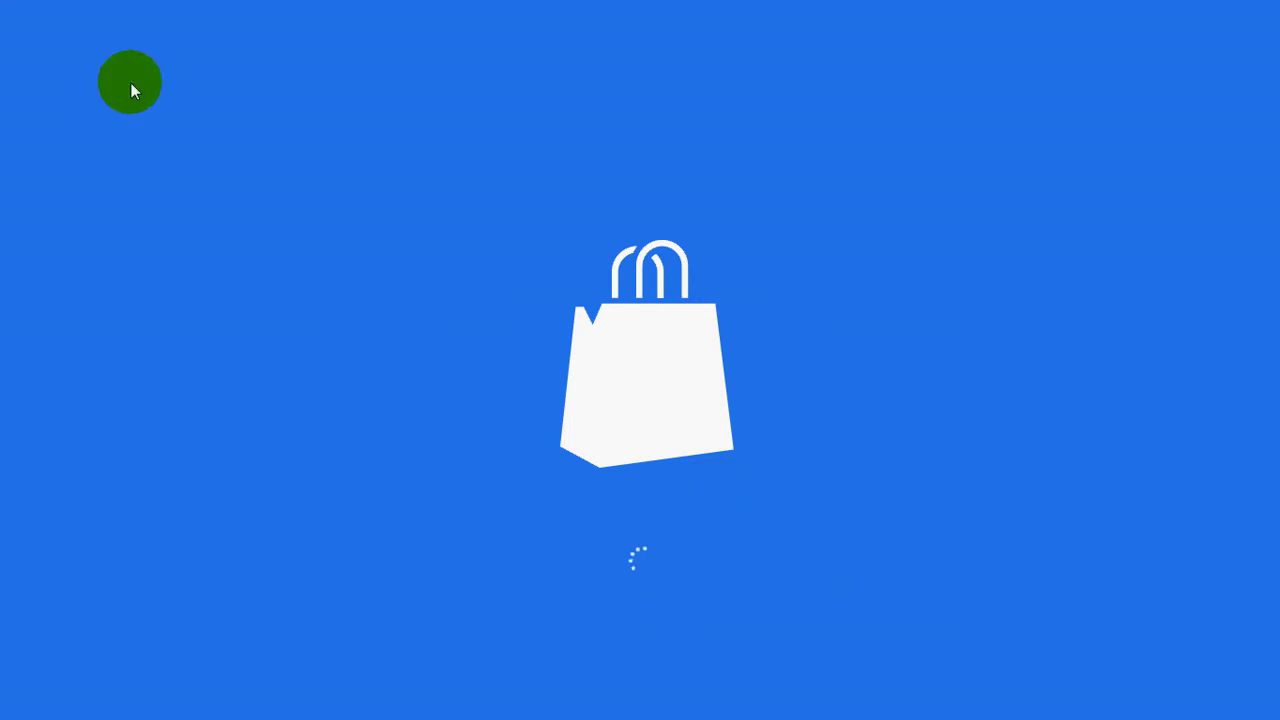
{"action": "mouse_move", "coordinate": [3, 172]}
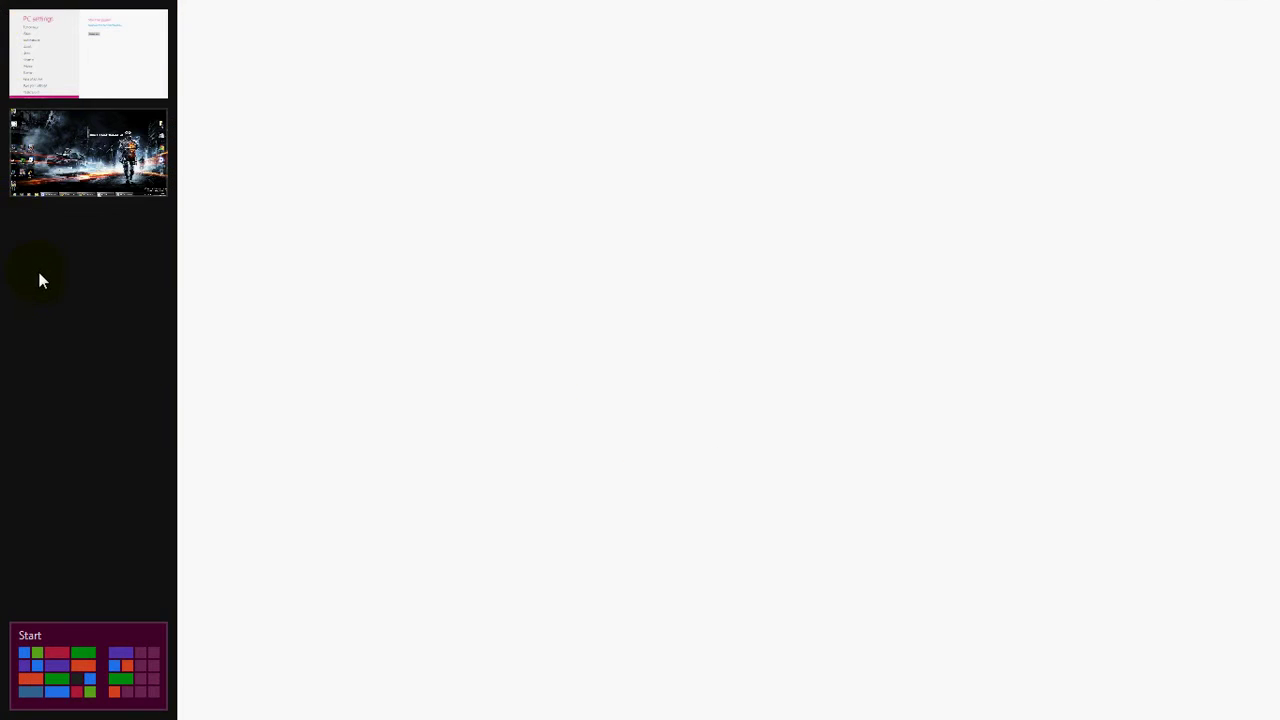
{"action": "left_click", "coordinate": [731, 129]}
{"action": "mouse_move", "coordinate": [3, 8]}
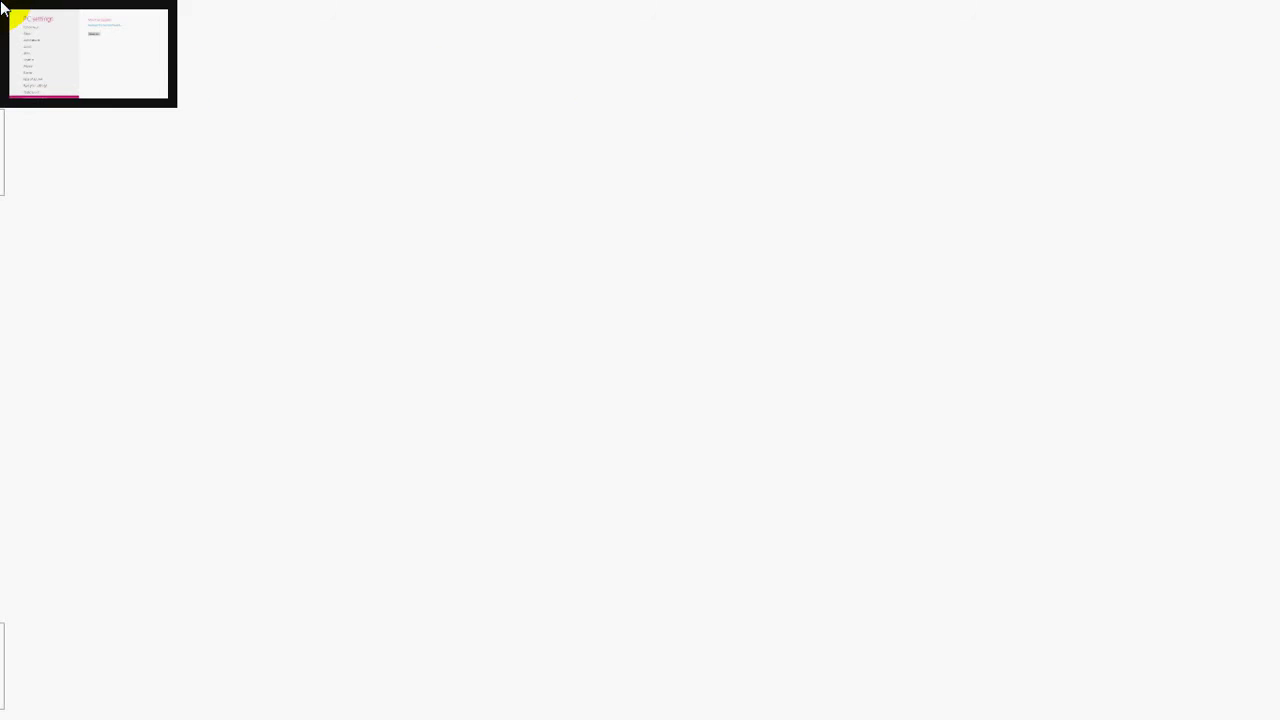
Go to the Start screen, move the Desktop tile up to the Photos tile's place and open the desktop
{"action": "left_click", "coordinate": [25, 711]}
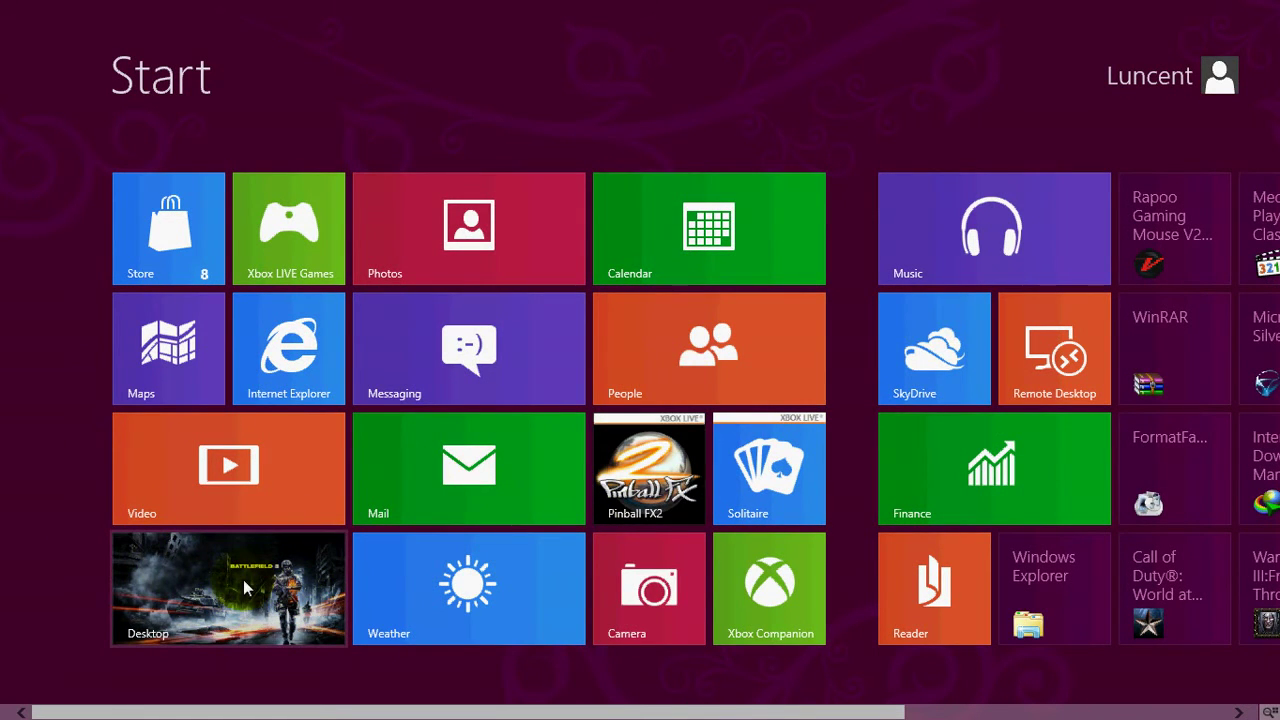
{"action": "left_click_drag", "start_coordinate": [243, 580], "coordinate": [495, 262]}
{"action": "left_click", "coordinate": [469, 247]}
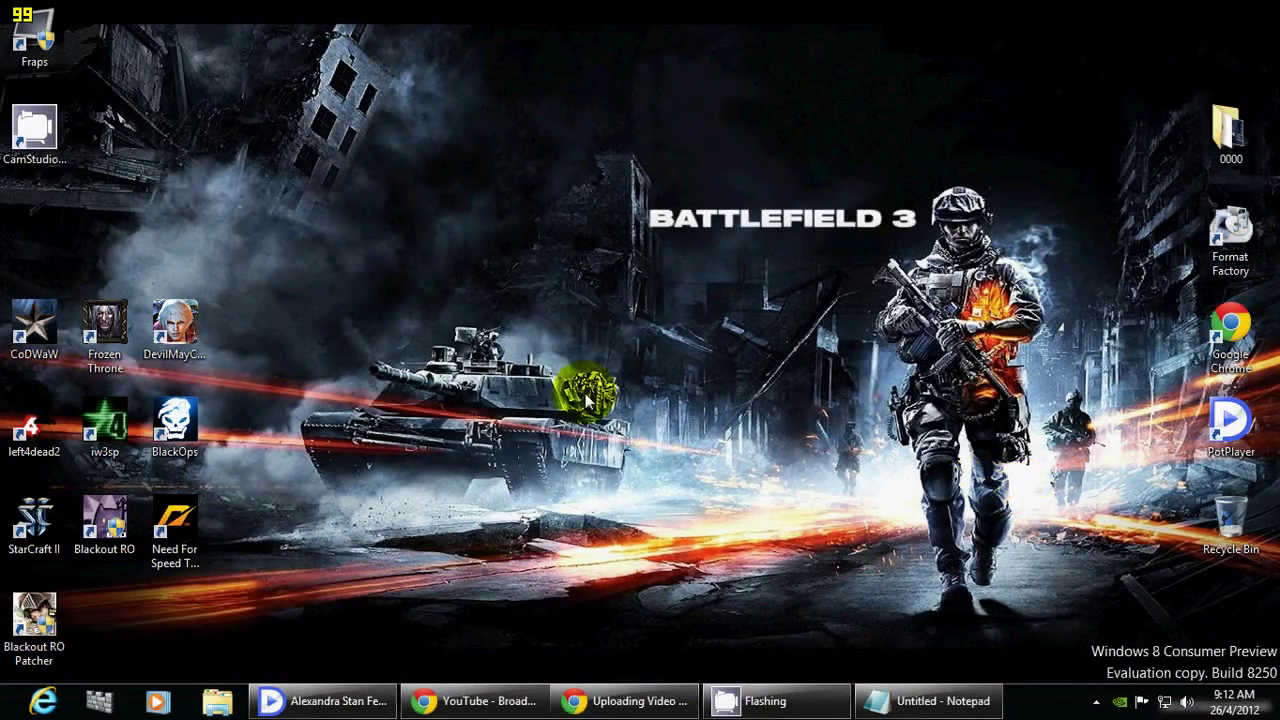
Open the desktop's screen resolution settings, and switch to Notepad to write "it still same like windows 7 but alot smooth than 7"
{"action": "right_click", "coordinate": [607, 230]}
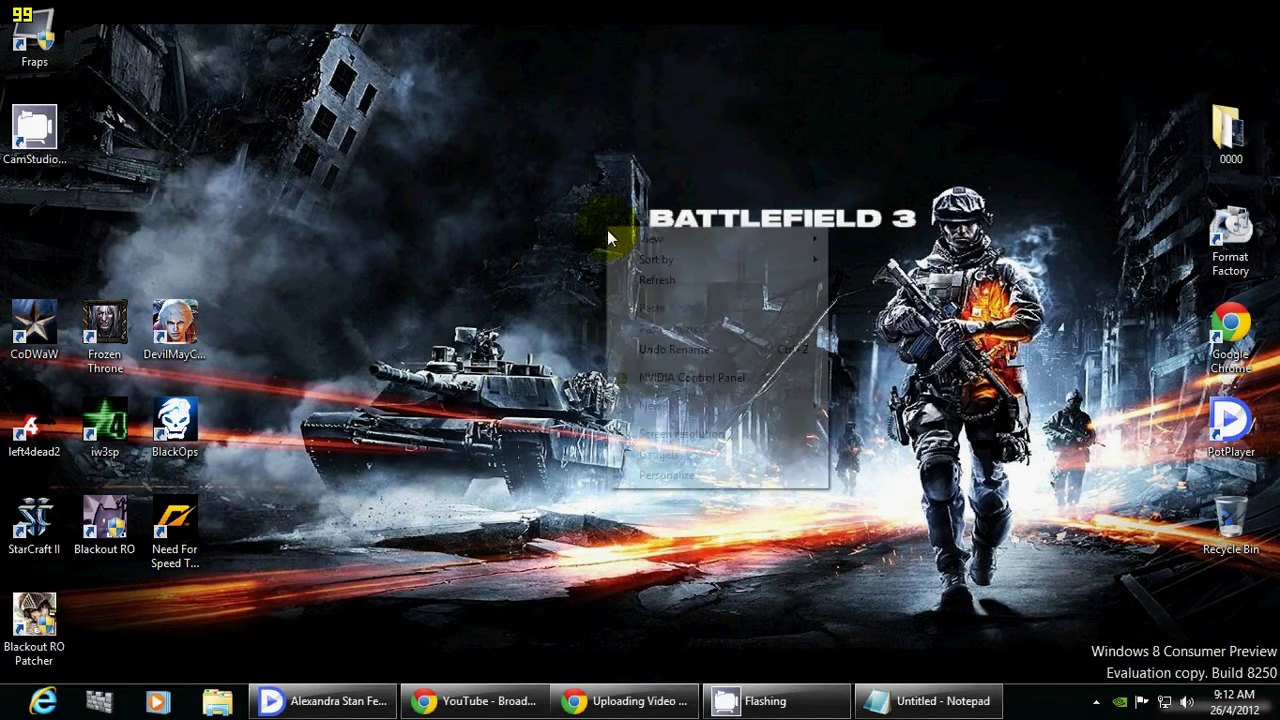
{"action": "left_click", "coordinate": [728, 441]}
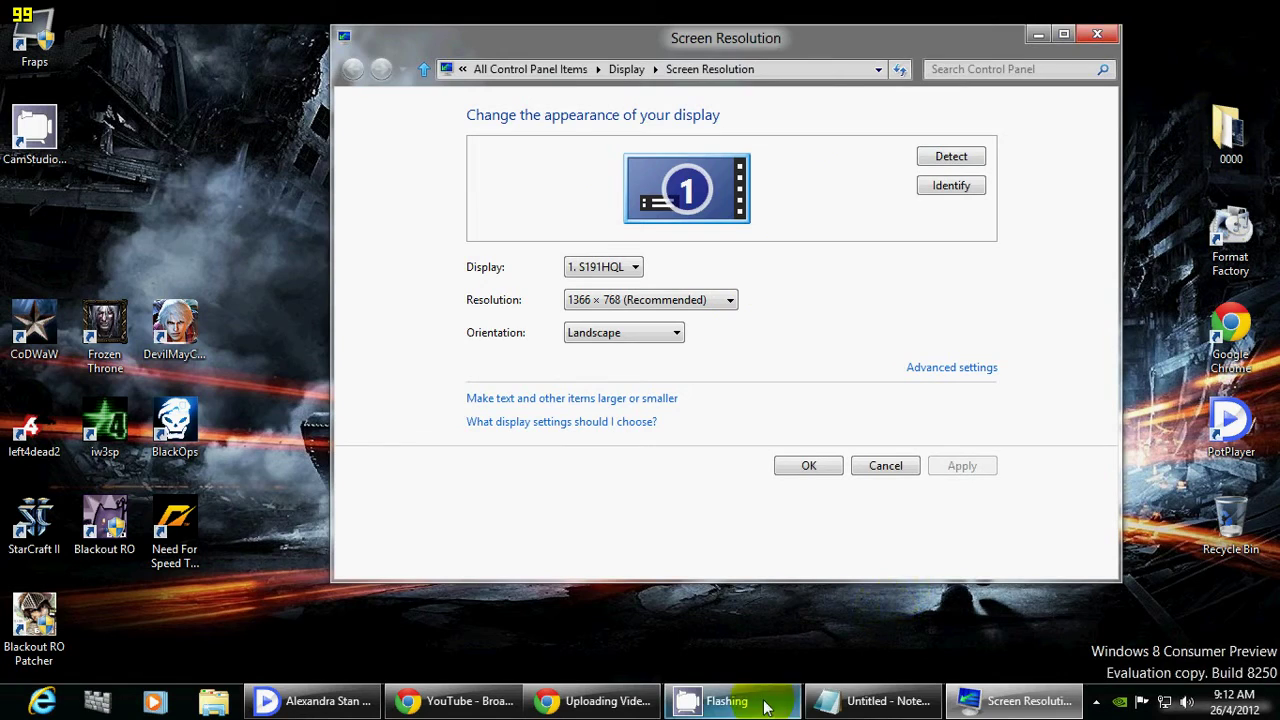
{"action": "left_click", "coordinate": [900, 698]}
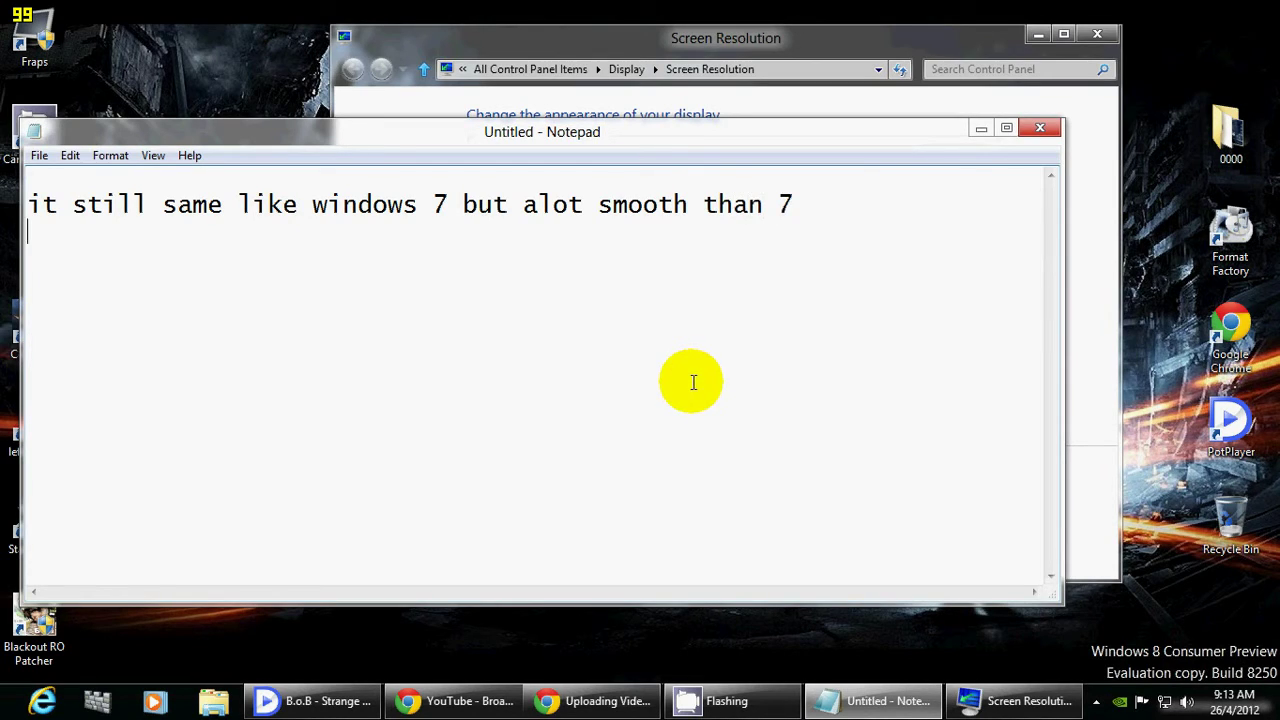
Clear all text from the Notepad note, and put away the Notepad and Screen Resolution windows to show the bare desktop
{"action": "key", "text": "ctrl+a"}
{"action": "key", "text": "BackSpace"}
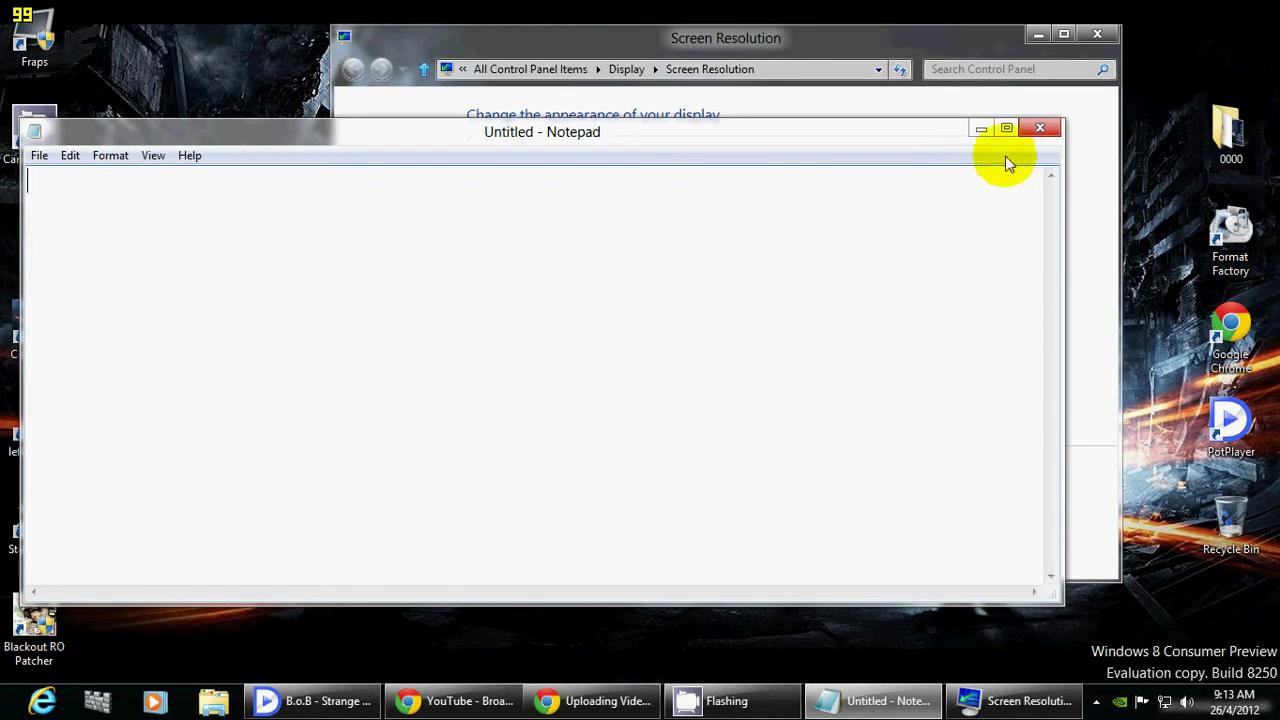
{"action": "left_click", "coordinate": [978, 130]}
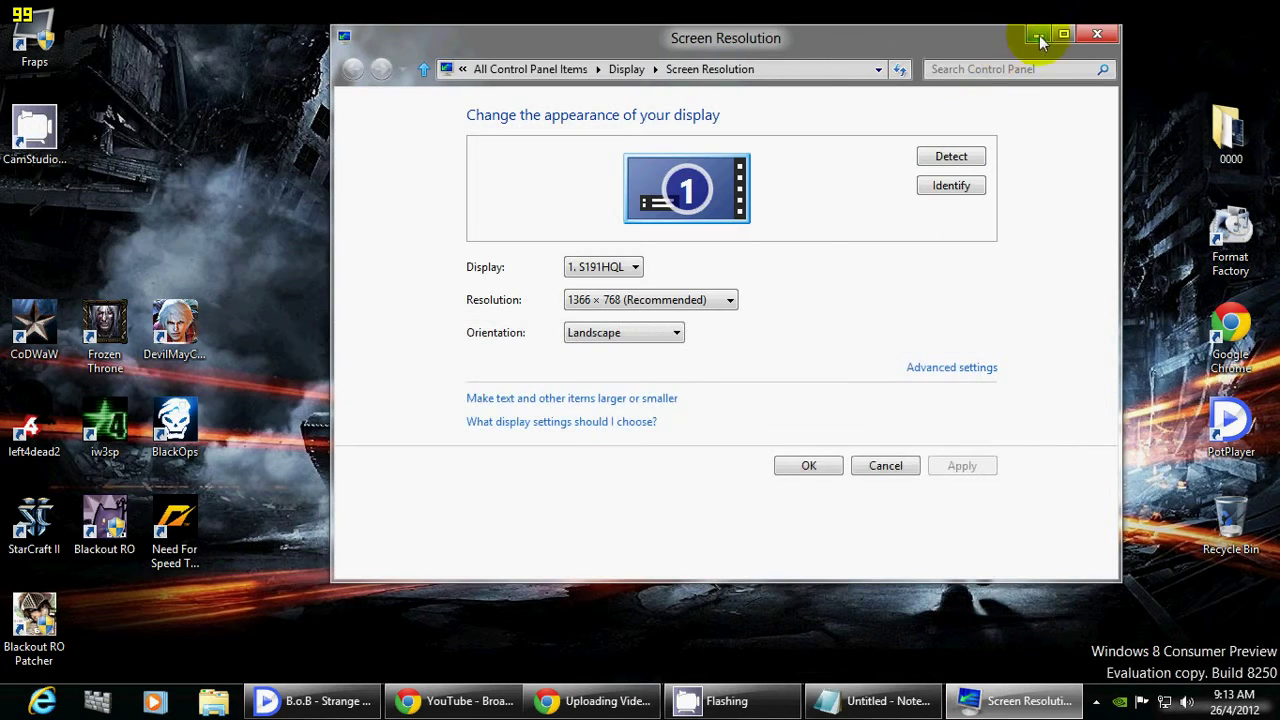
{"action": "left_click", "coordinate": [1098, 32]}
Look over the themes in the desktop's Personalization settings and close that window
{"action": "right_click", "coordinate": [365, 580]}
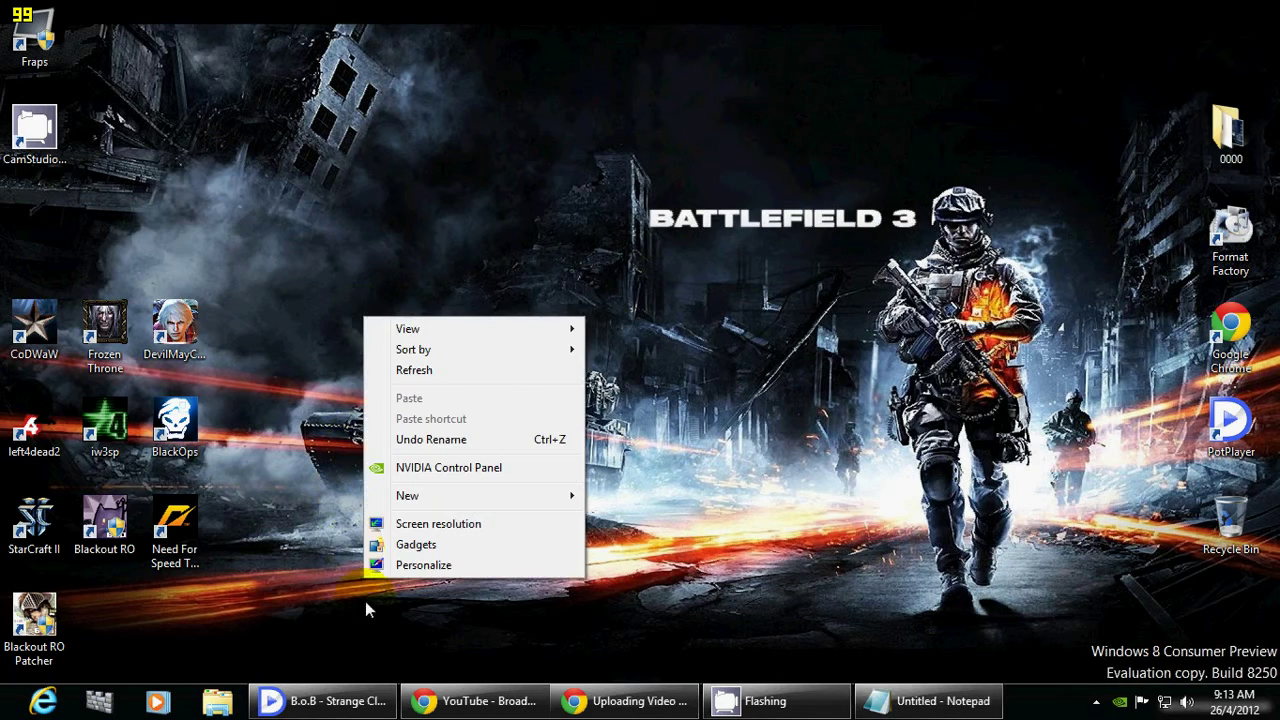
{"action": "left_click", "coordinate": [467, 566]}
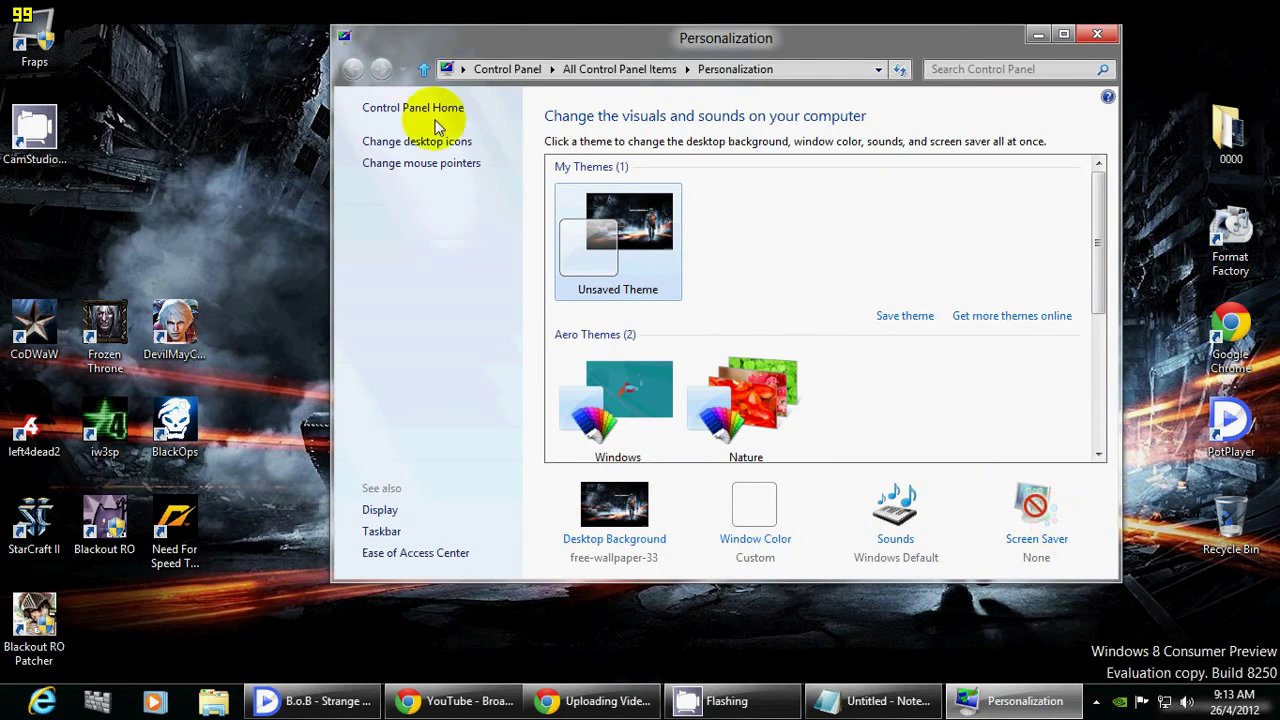
{"action": "left_click_drag", "start_coordinate": [1104, 285], "coordinate": [1104, 258]}
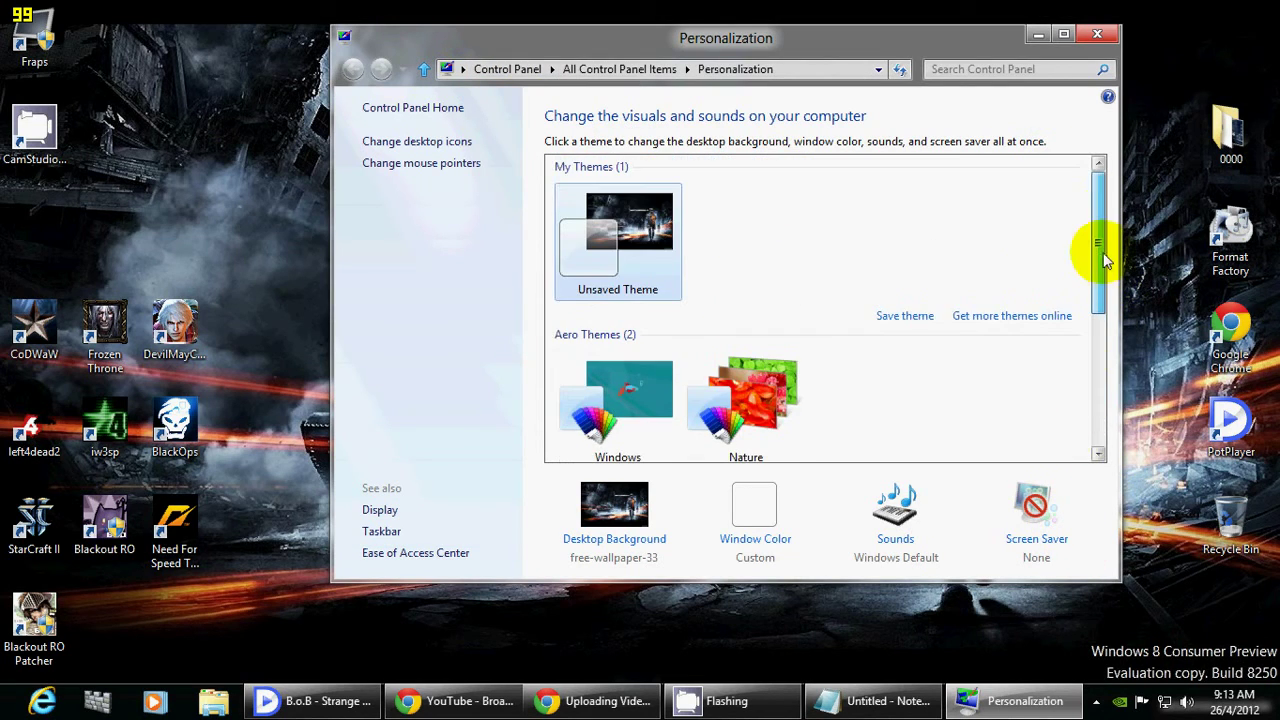
{"action": "left_click", "coordinate": [1097, 36]}
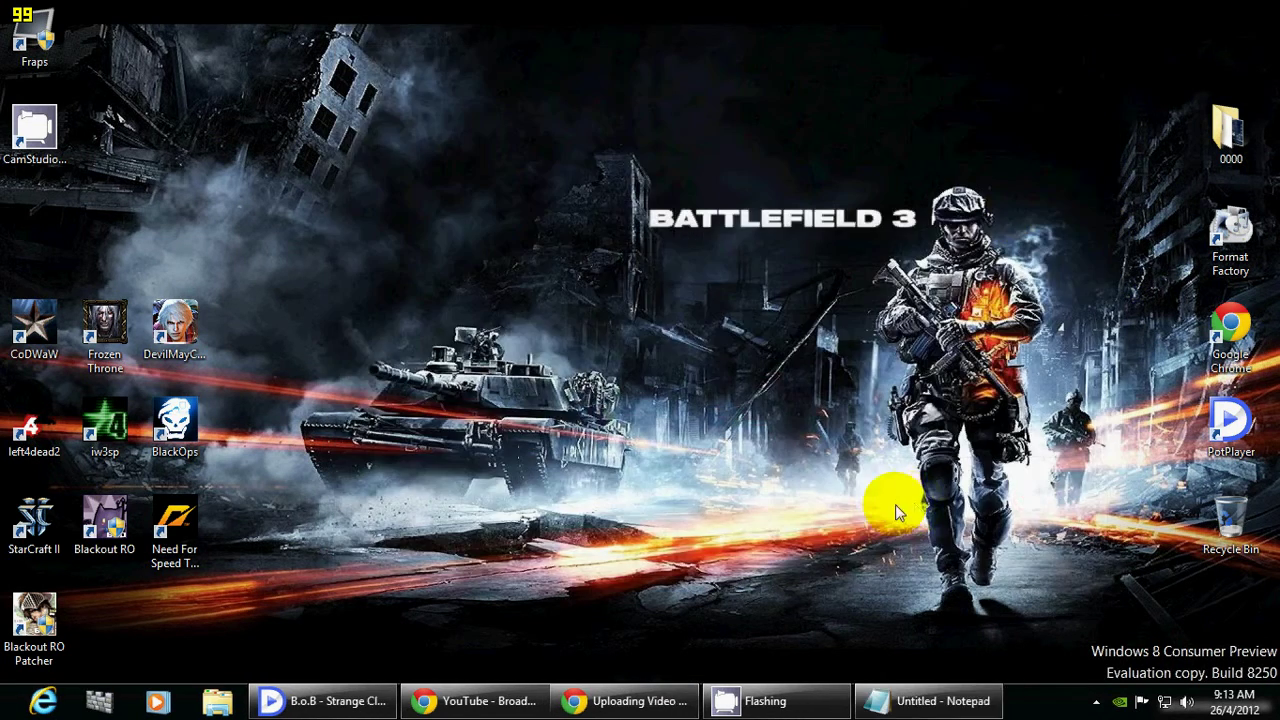
Open the Computer properties from File Explorer to view the basic system information, and close the Libraries window
{"action": "left_click", "coordinate": [217, 700]}
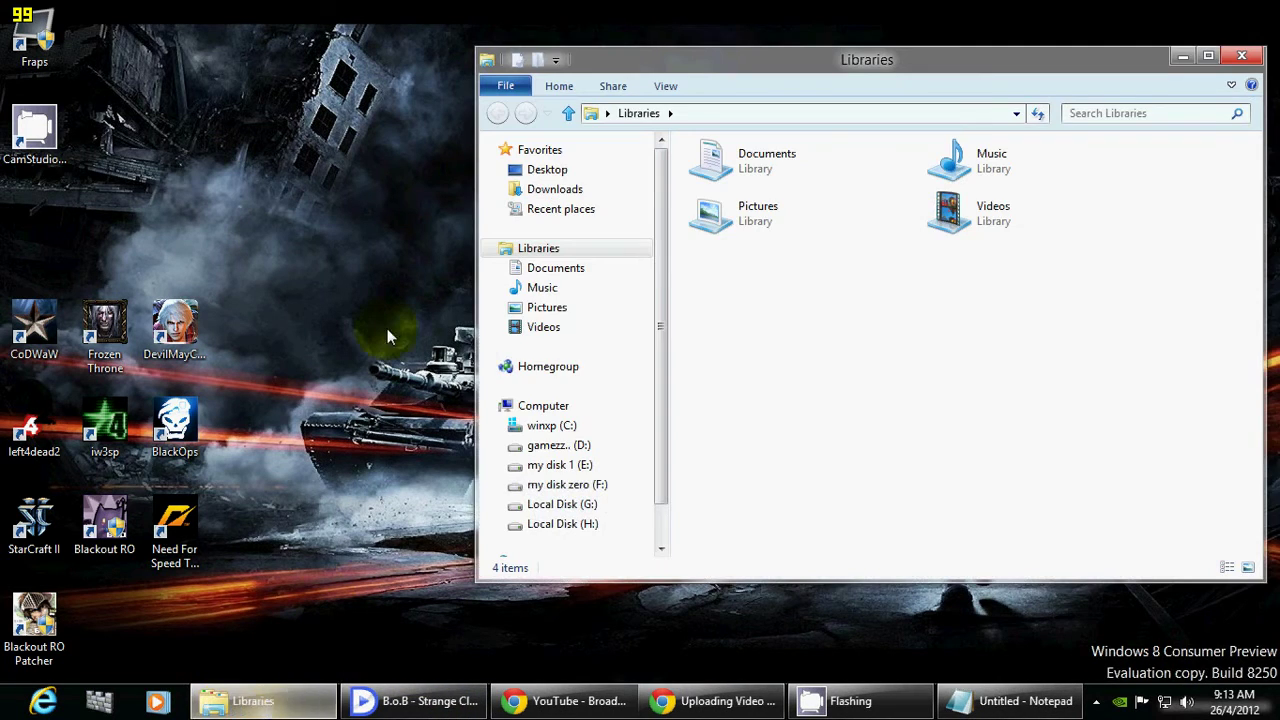
{"action": "right_click", "coordinate": [519, 404]}
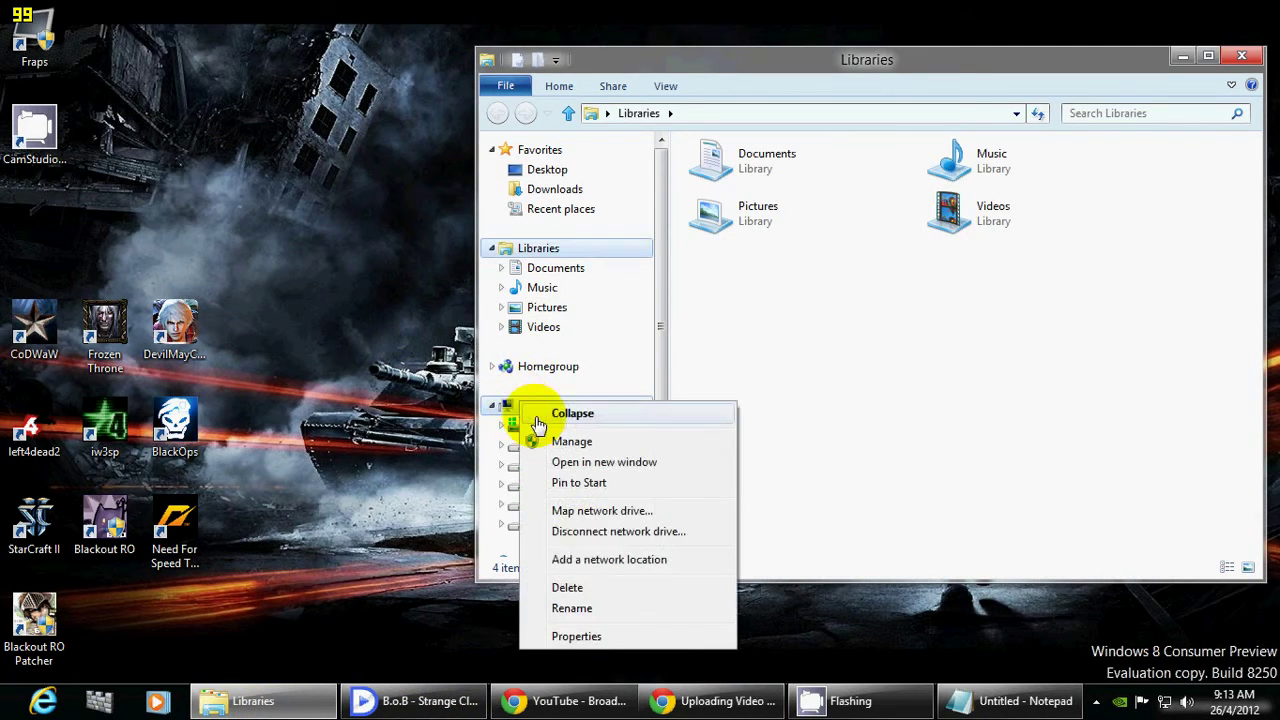
{"action": "left_click", "coordinate": [609, 638]}
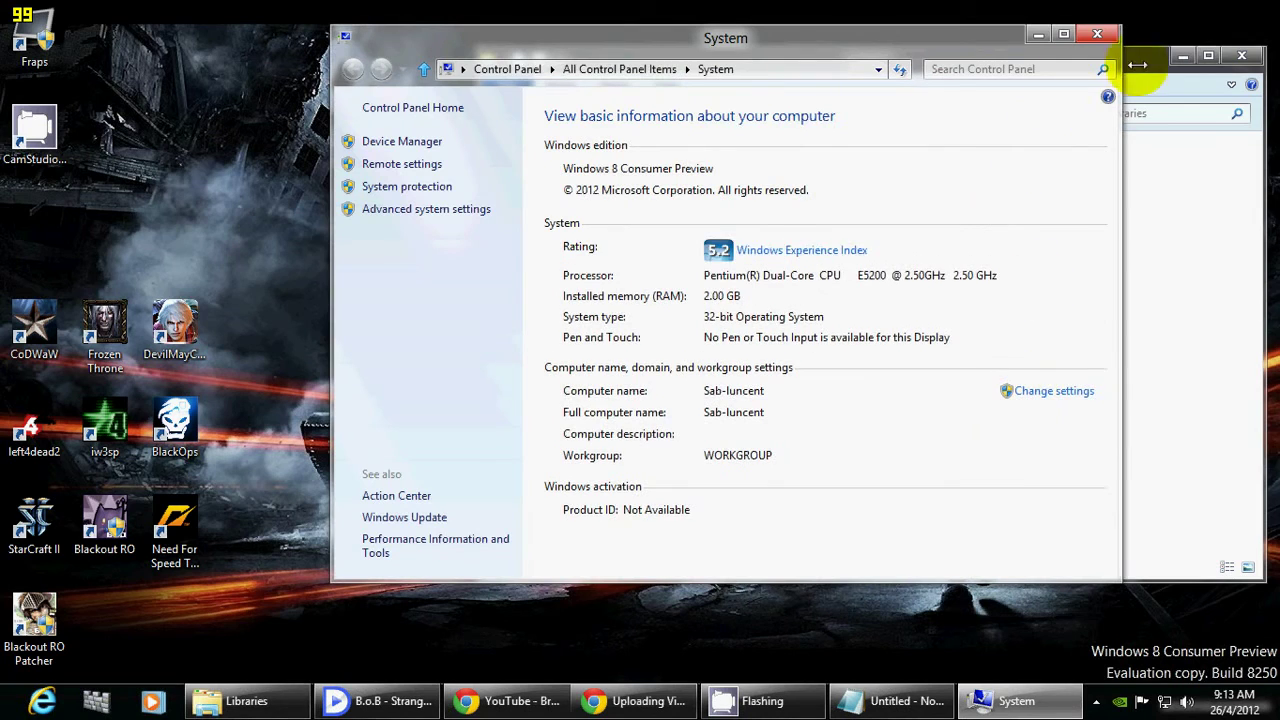
{"action": "left_click", "coordinate": [1252, 60]}
Move the System window toward the desktop's left side, widen it and reduce its height
{"action": "left_click_drag", "start_coordinate": [946, 37], "coordinate": [774, 46]}
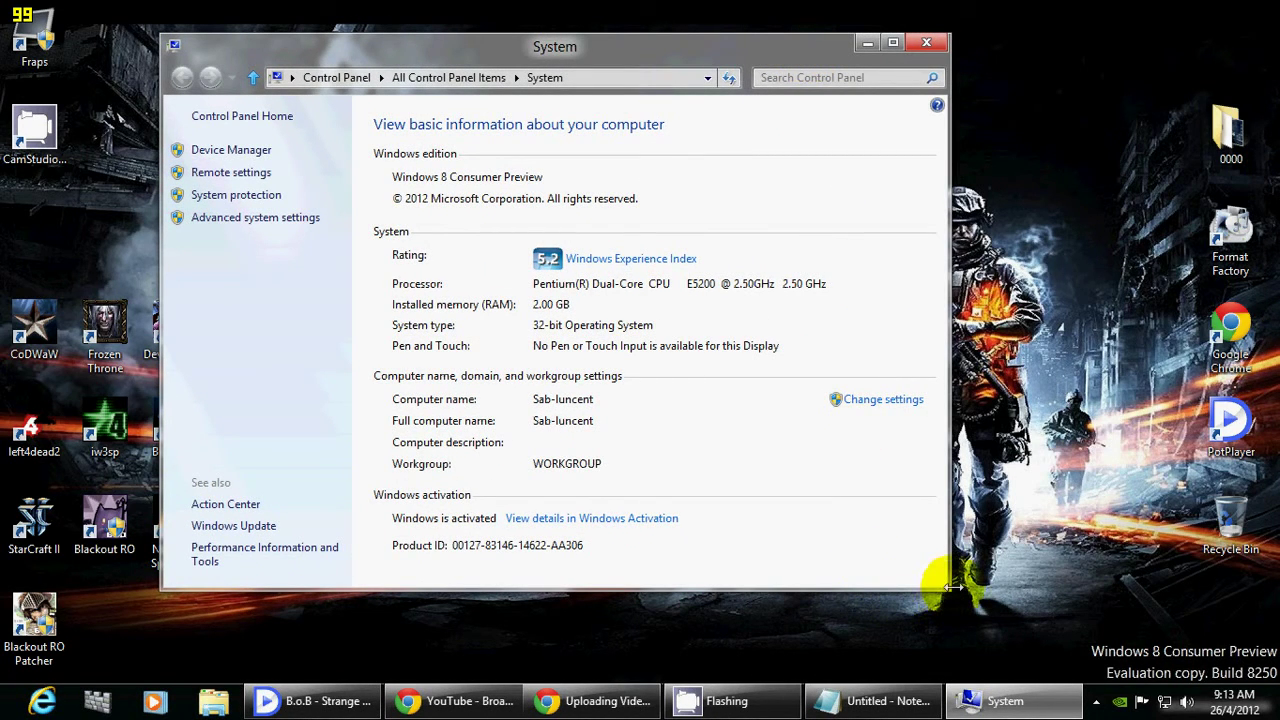
{"action": "left_click_drag", "start_coordinate": [952, 588], "coordinate": [1130, 588]}
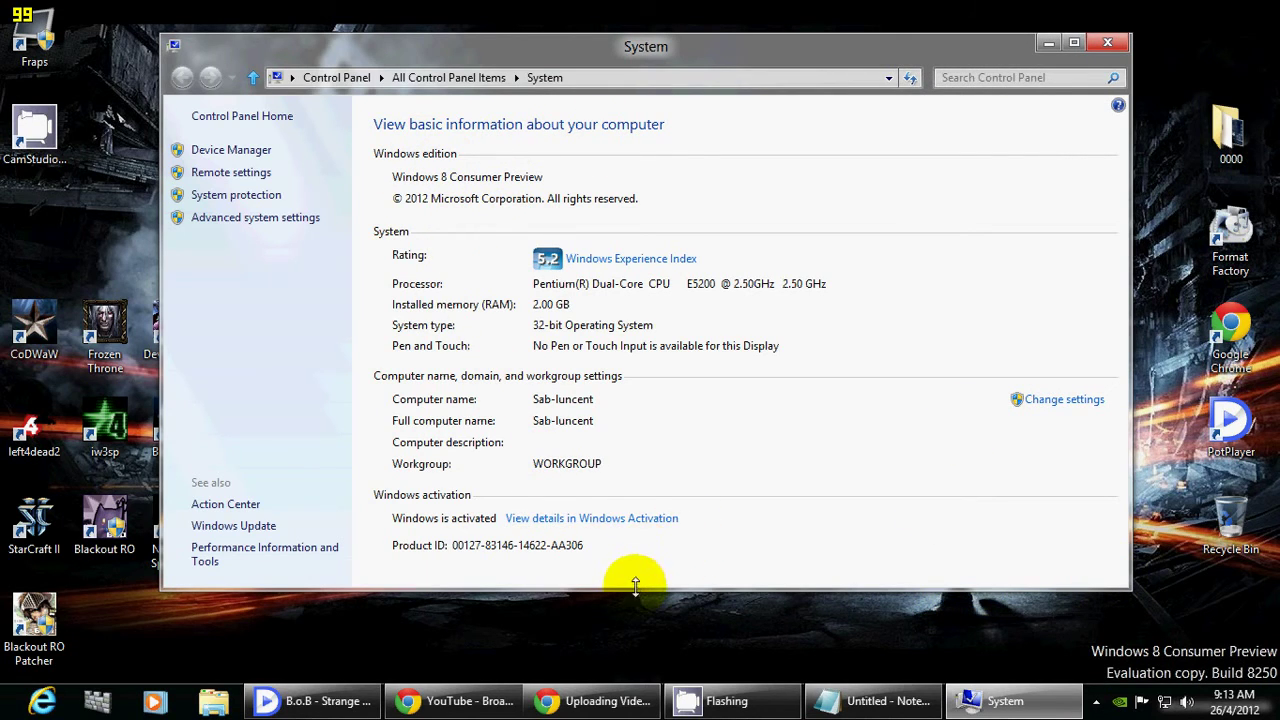
{"action": "left_click_drag", "start_coordinate": [638, 592], "coordinate": [639, 537]}
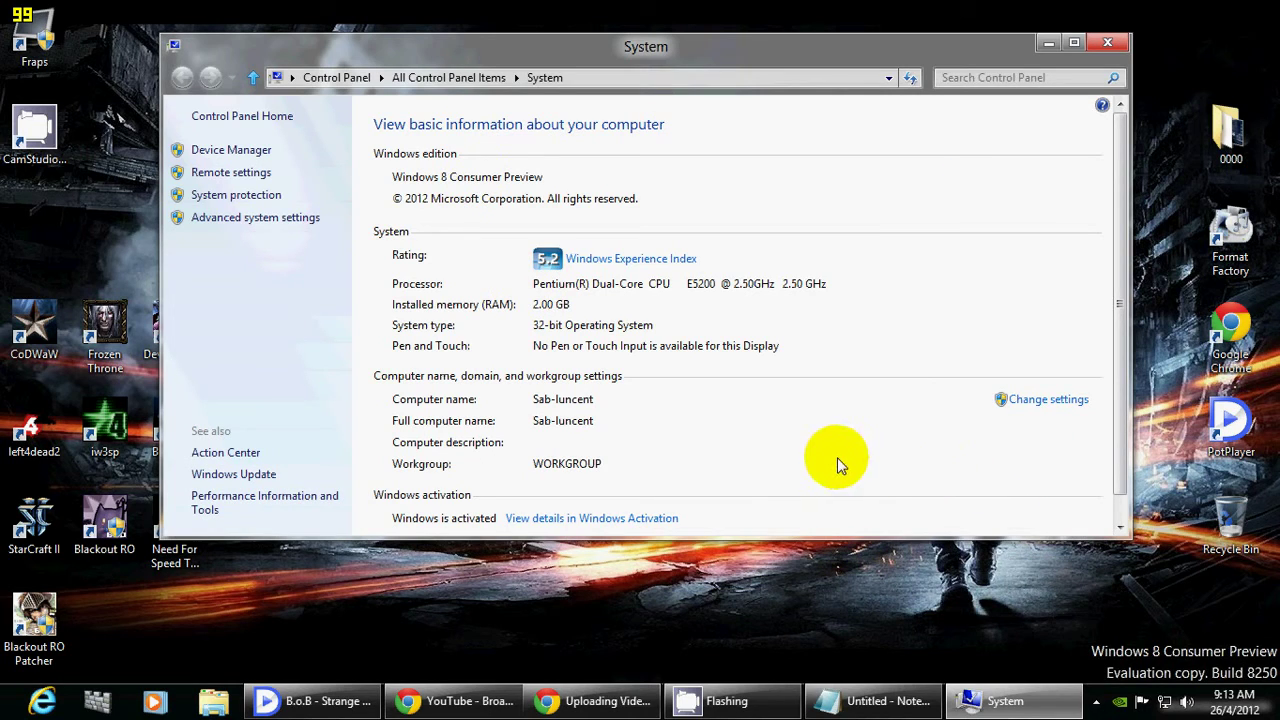
View the Windows Experience Index subscores and return to the System page
{"action": "left_click", "coordinate": [610, 257]}
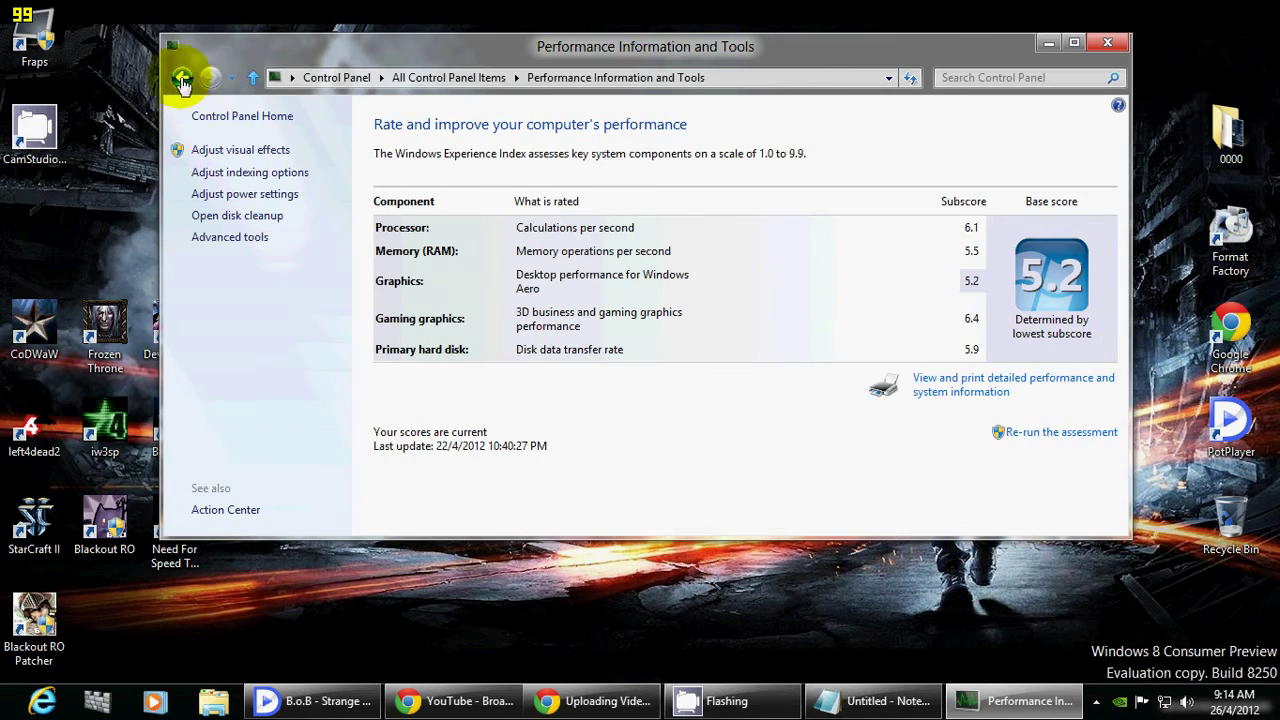
{"action": "left_click", "coordinate": [183, 80]}
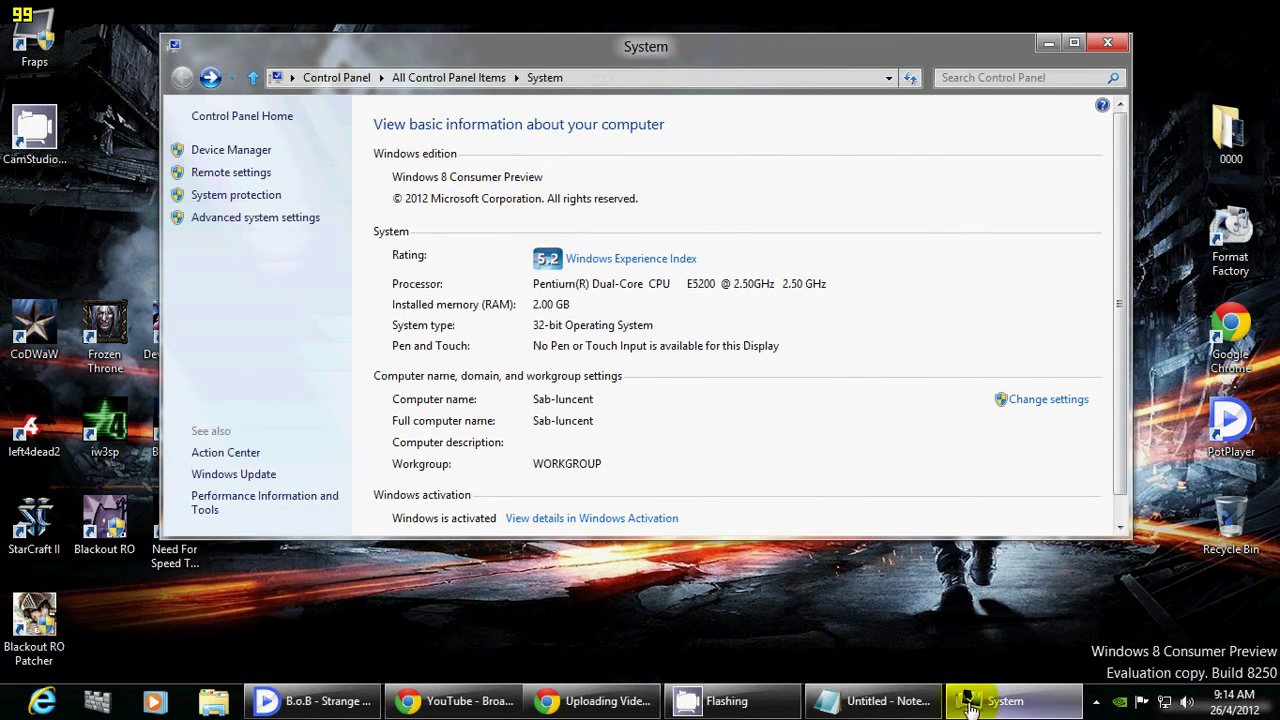
{"action": "left_click", "coordinate": [875, 706]}
{"action": "left_click_drag", "start_coordinate": [594, 146], "coordinate": [688, 250]}
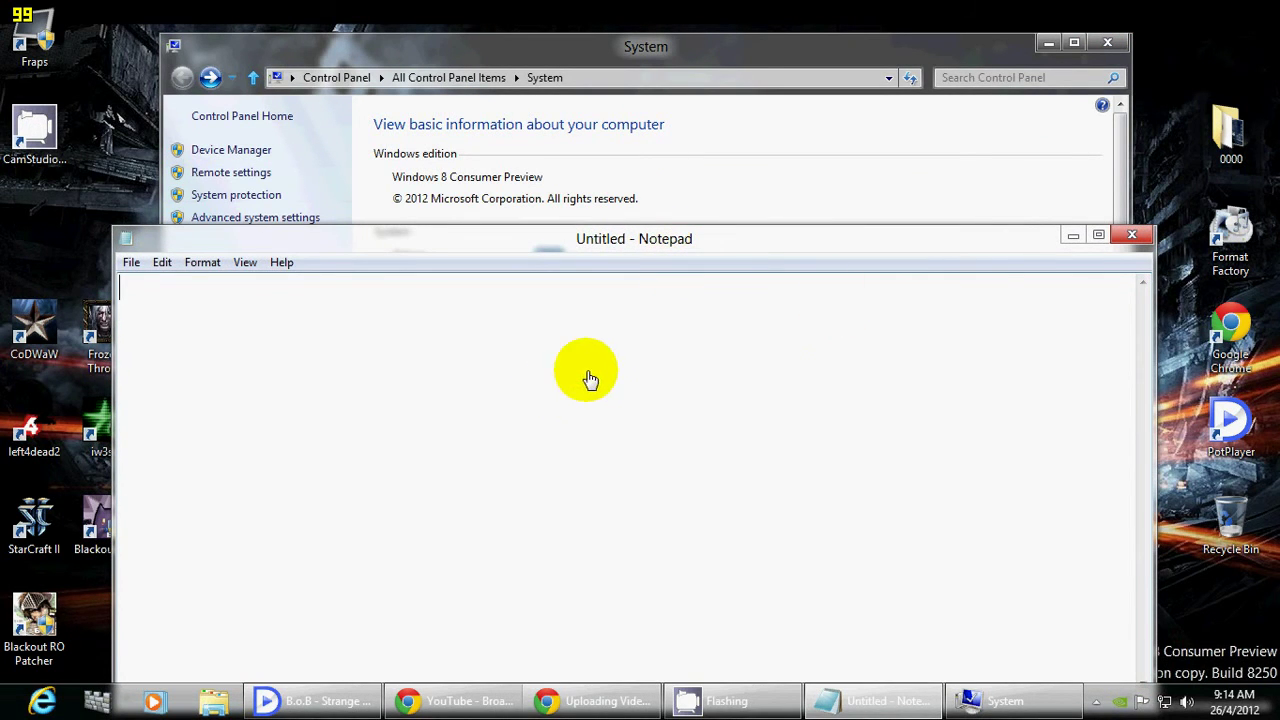
{"action": "left_click", "coordinate": [1072, 236]}
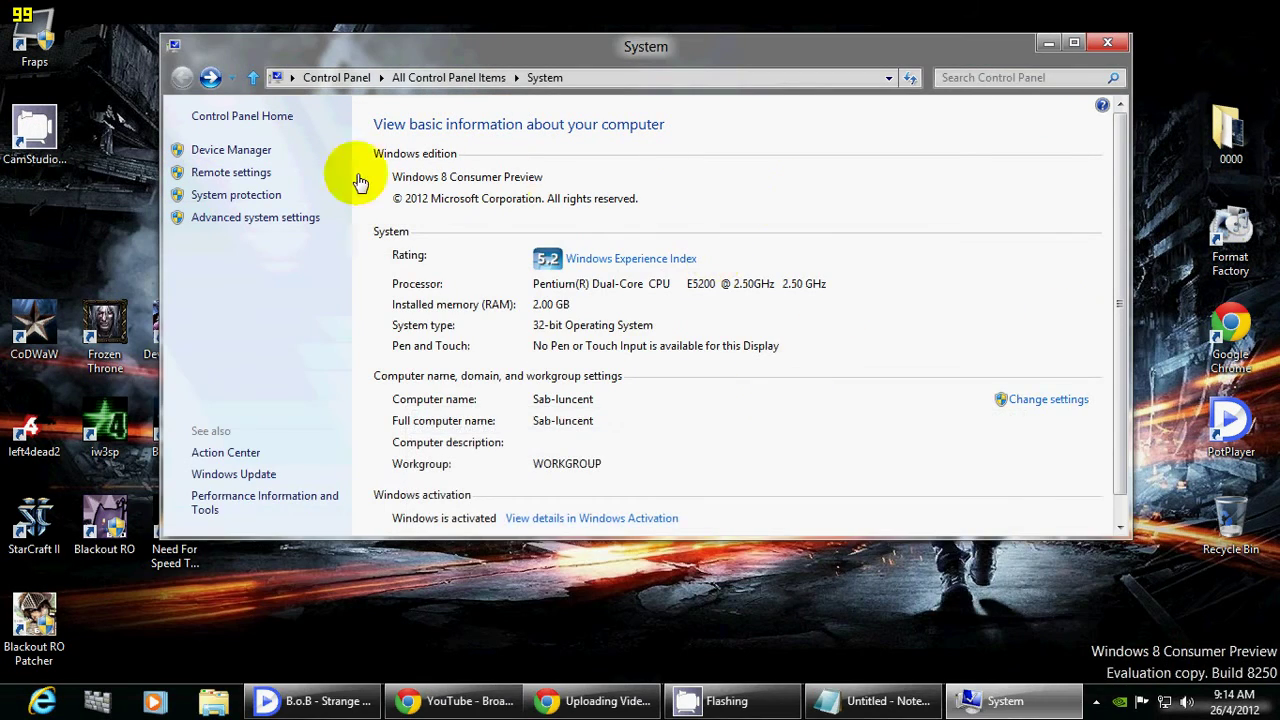
Close the System window and write "that all guys... give me some comment about this preview.. thanks" in the empty Notepad note
{"action": "left_click", "coordinate": [1100, 42]}
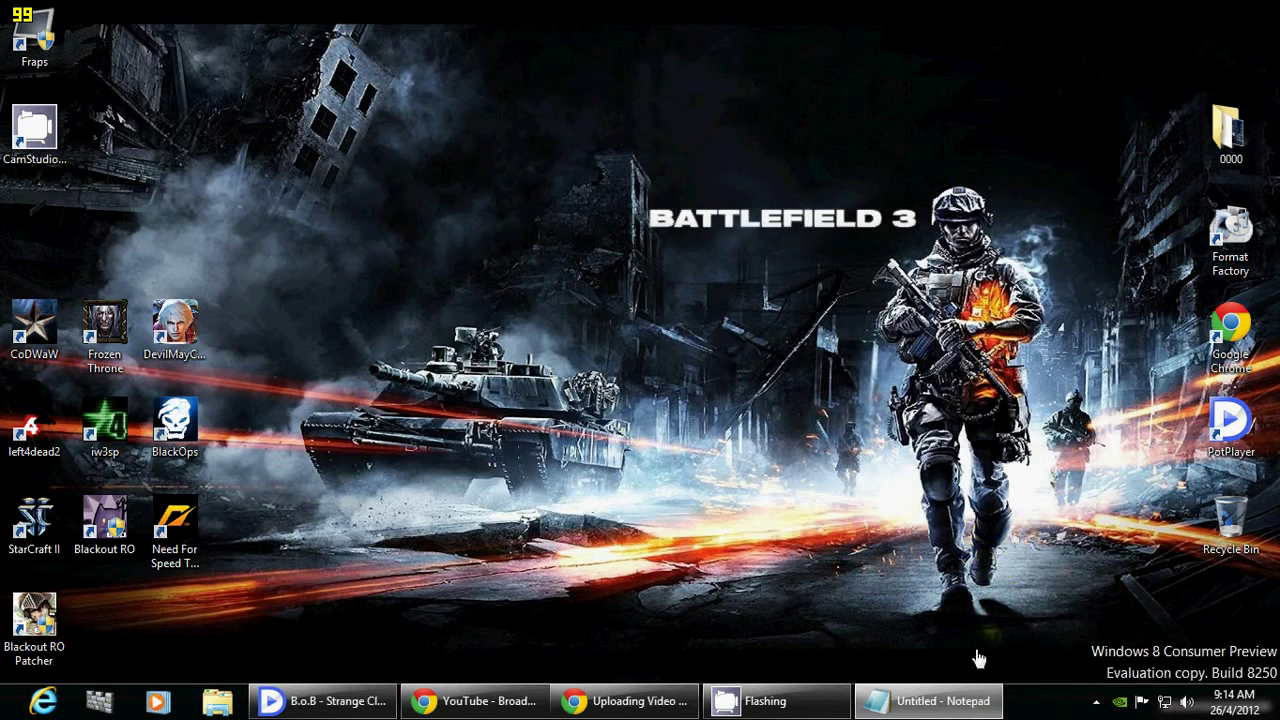
{"action": "left_click", "coordinate": [935, 703]}
{"action": "left_click_drag", "start_coordinate": [686, 243], "coordinate": [678, 143]}
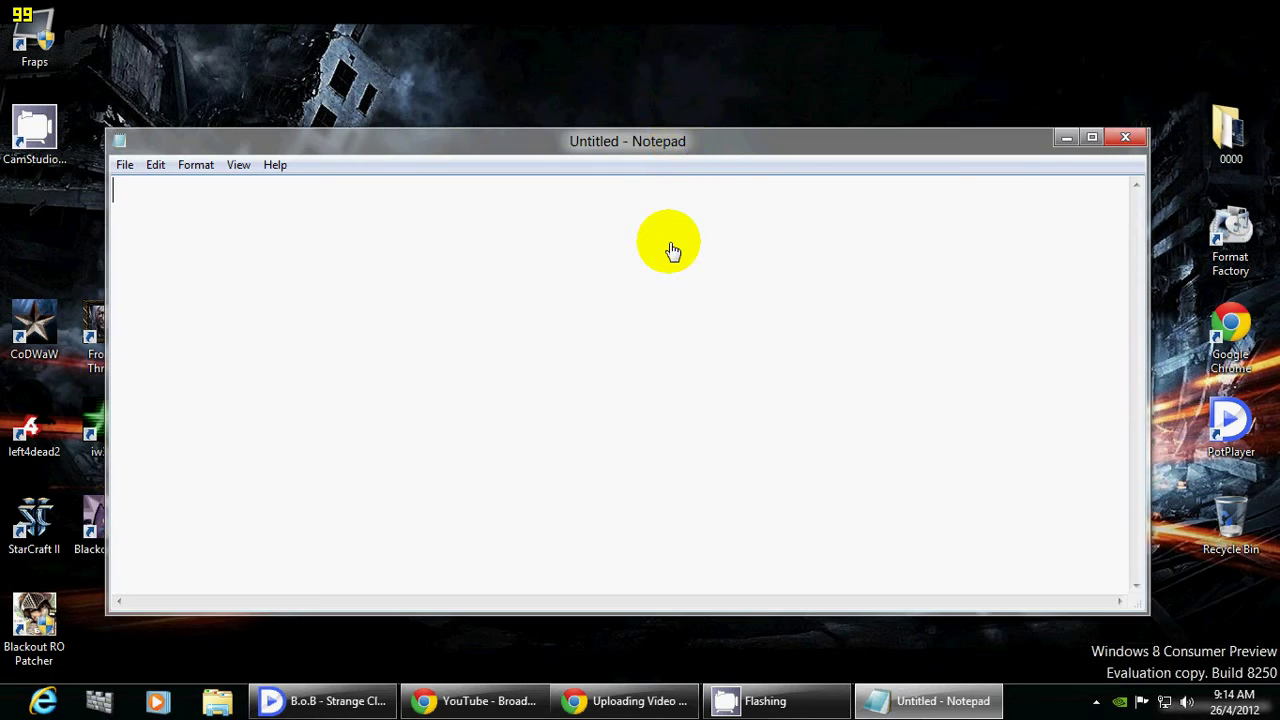
{"action": "type", "text": "that a"}
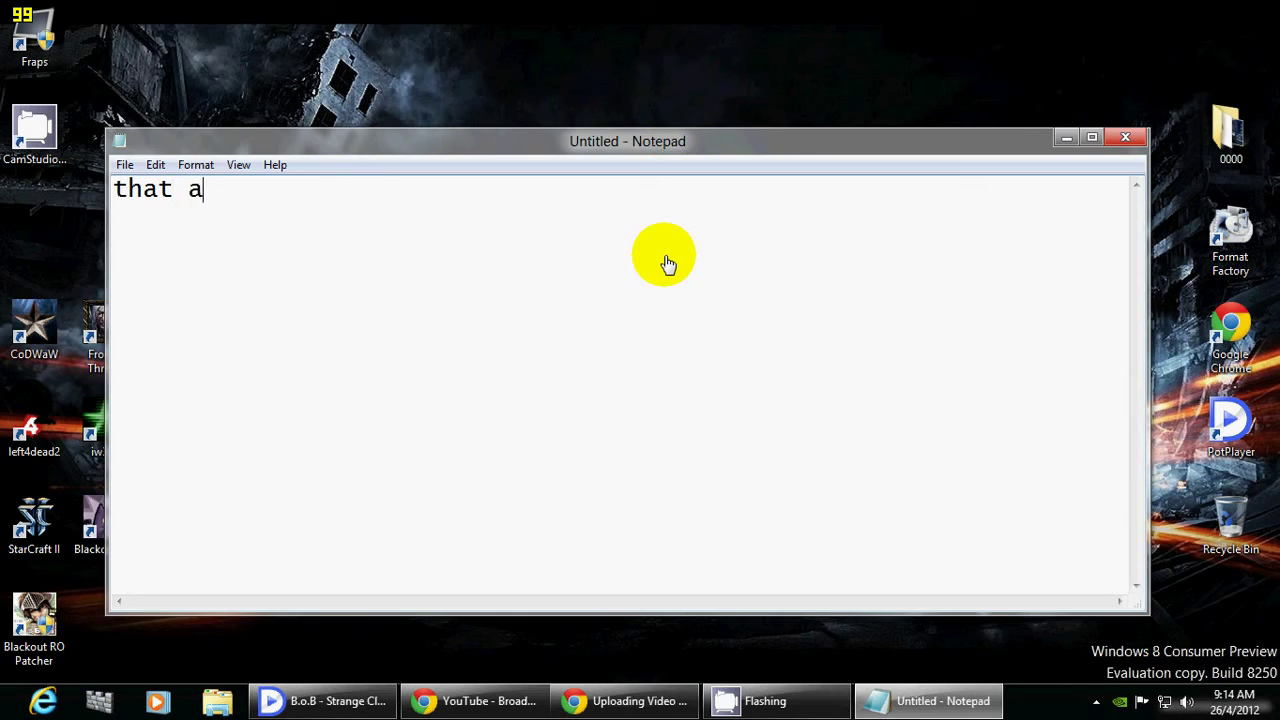
{"action": "type", "text": "ll guys..."}
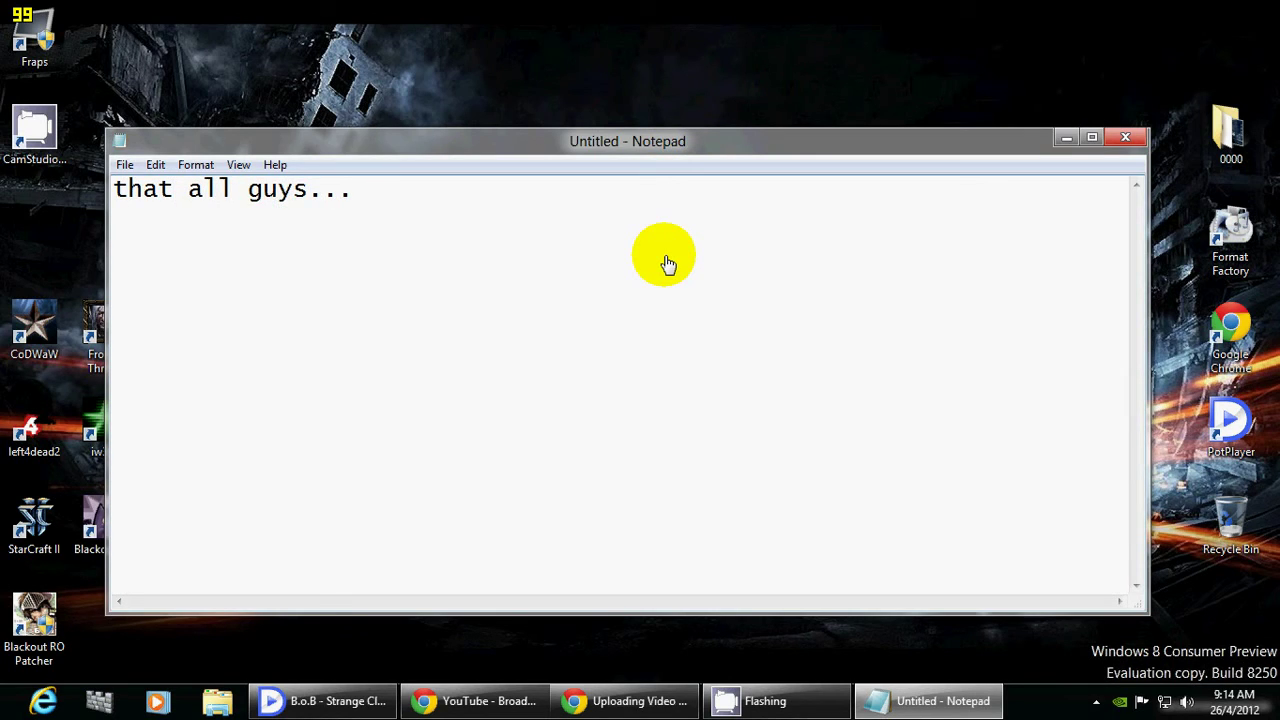
{"action": "type", "text": " sor"}
{"action": "type", "text": "give me some commen"}
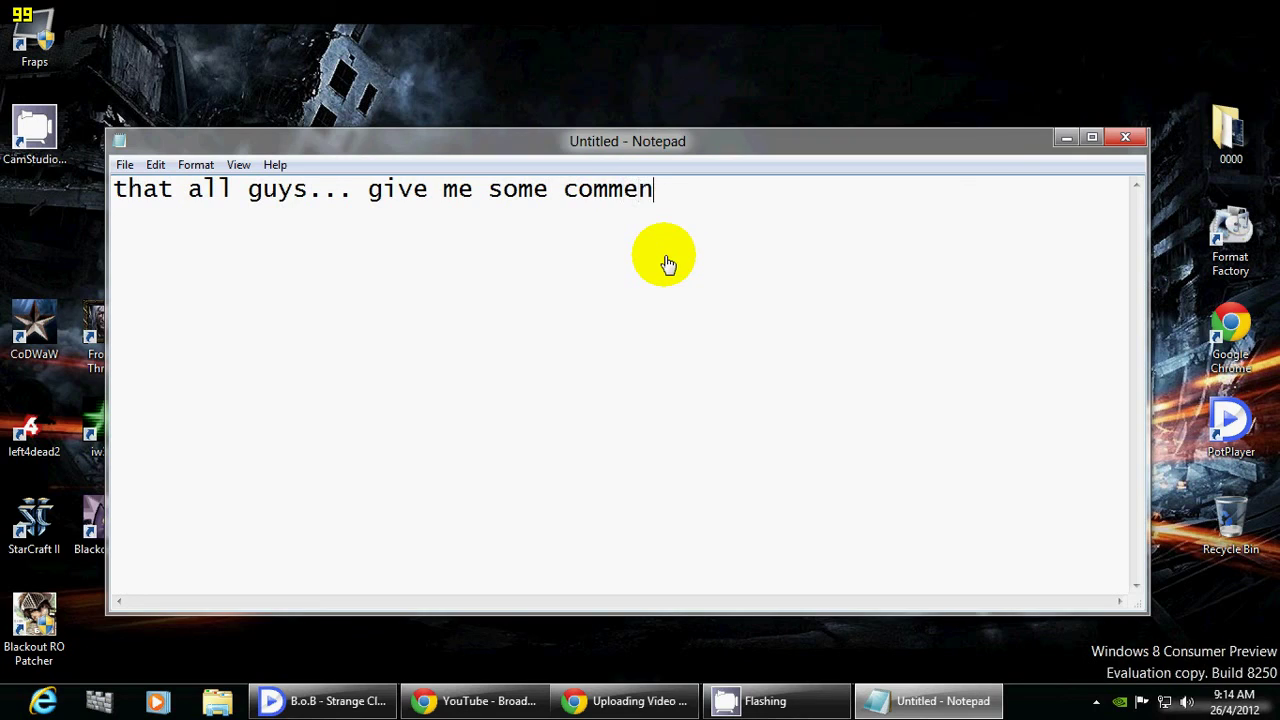
{"action": "type", "text": "t about this "}
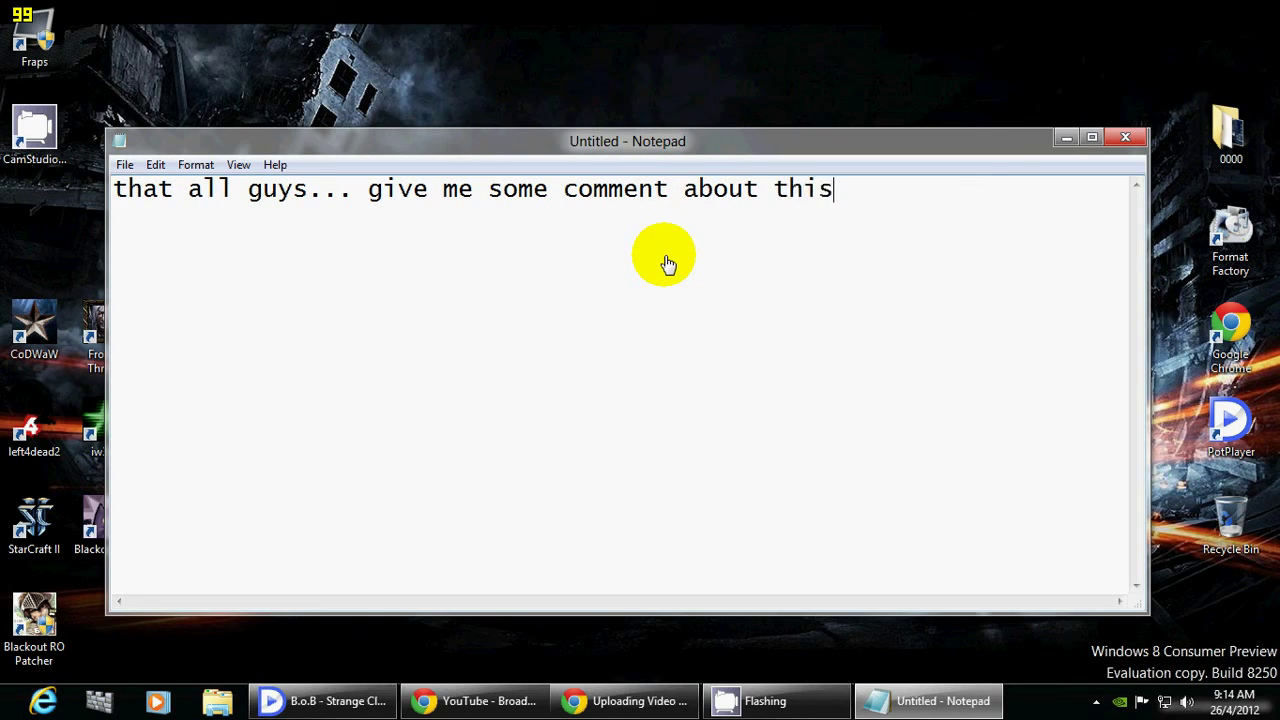
{"action": "type", "text": "previw"}
{"action": "key", "text": "BackSpace"}
{"action": "key", "text": "BackSpace"}
{"action": "type", "text": "ew"}
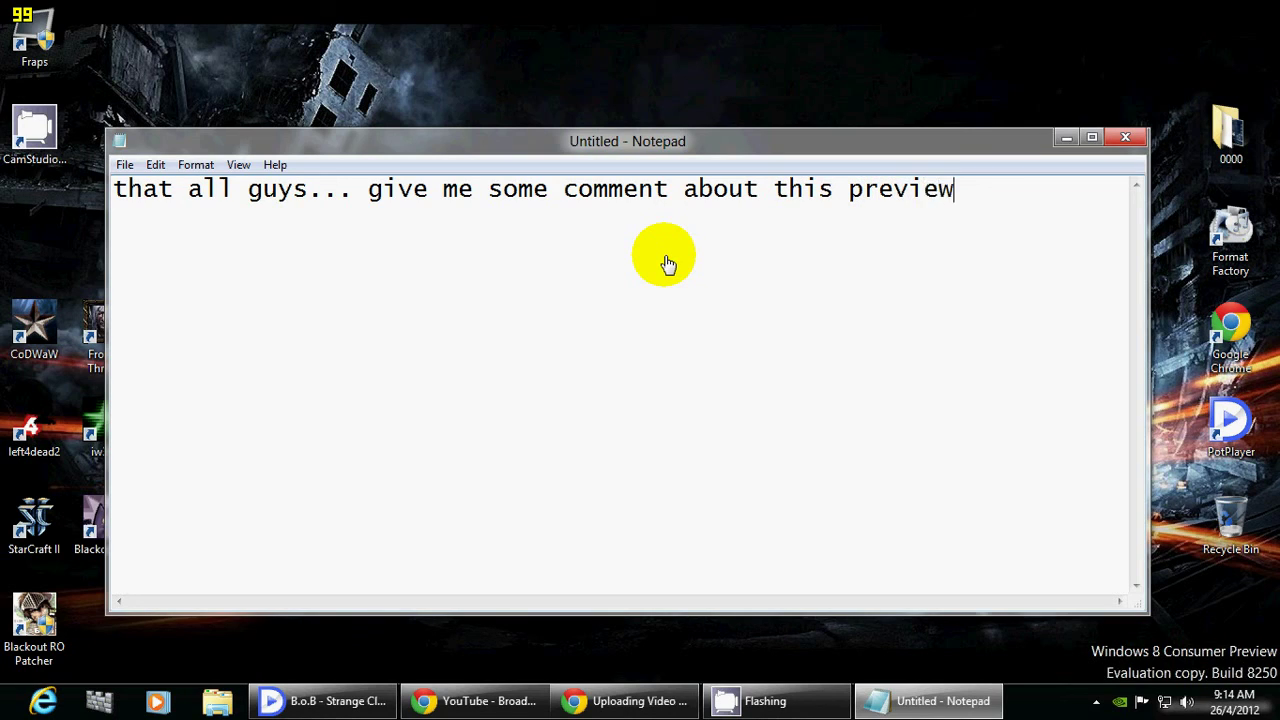
{"action": "type", "text": ".."}
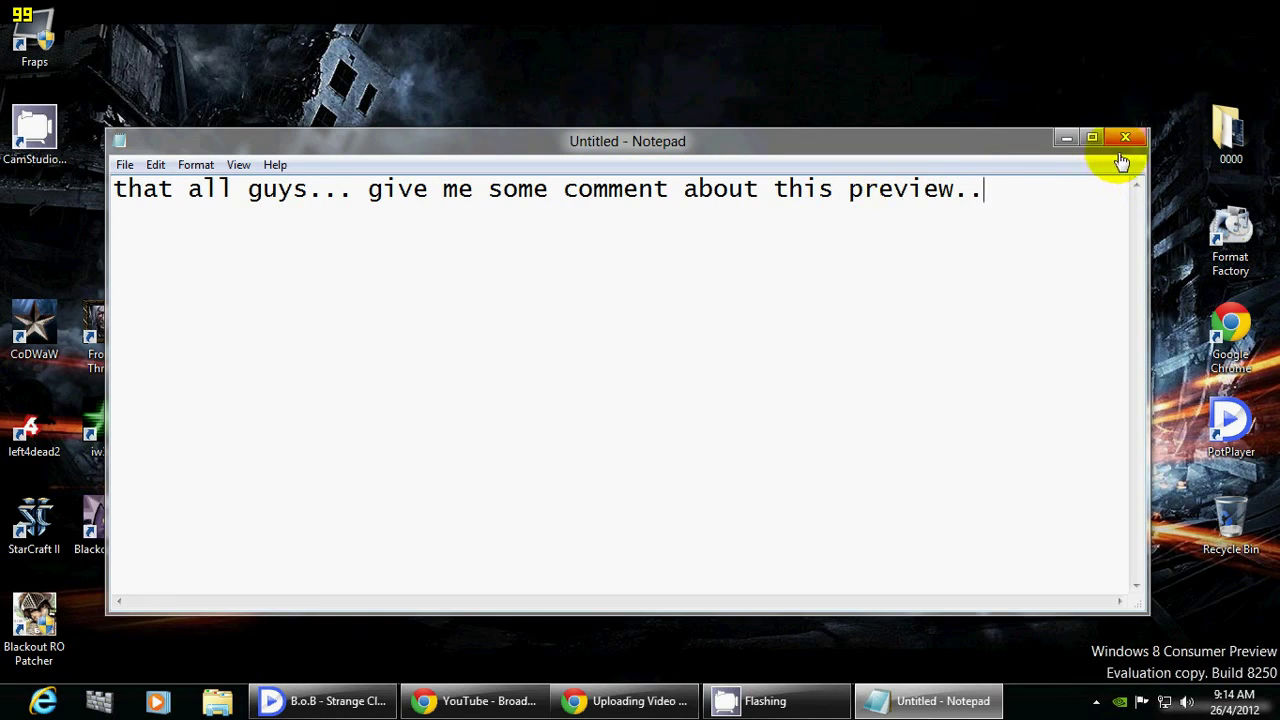
{"action": "type", "text": " thanks"}
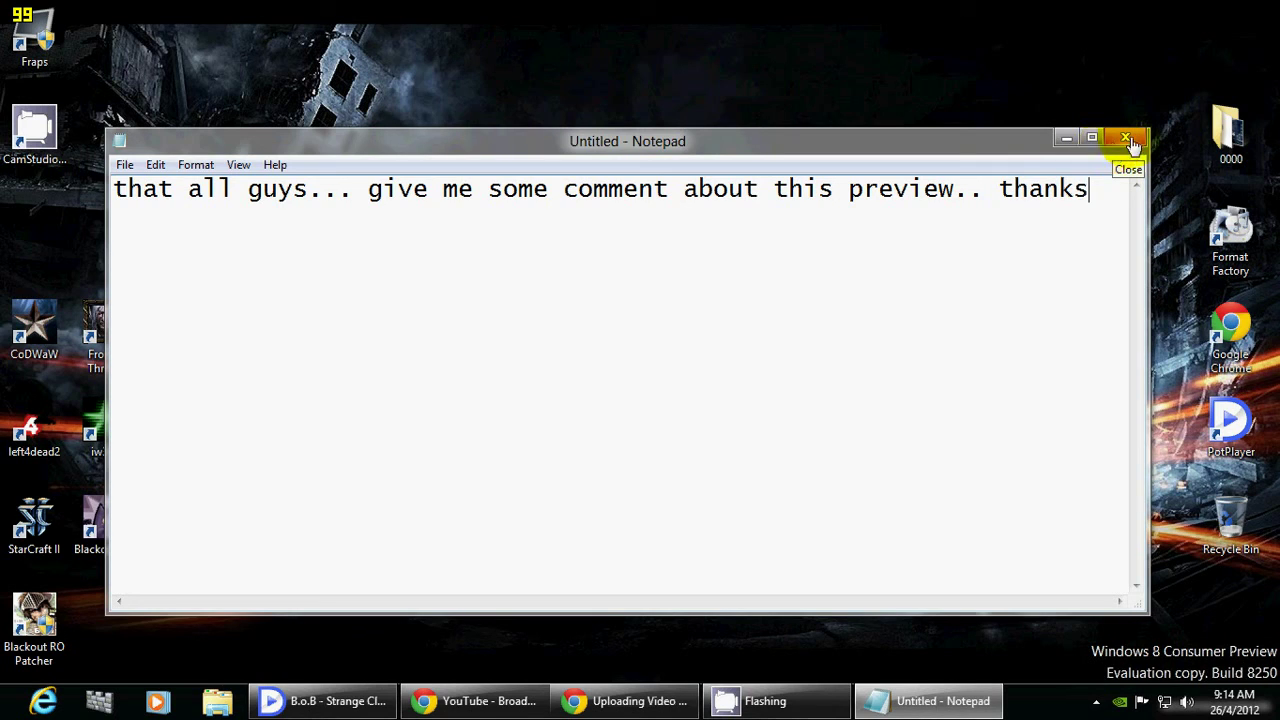
Show the hidden notification area icons
{"action": "left_click", "coordinate": [1100, 703]}
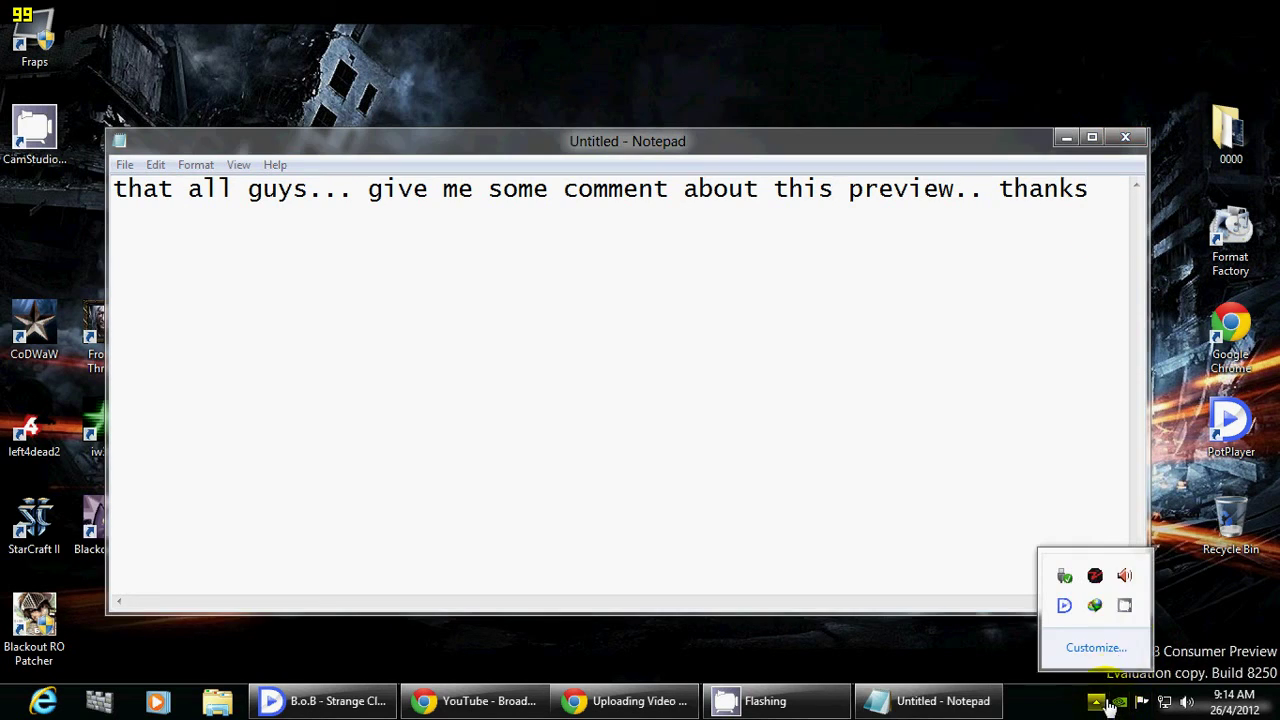